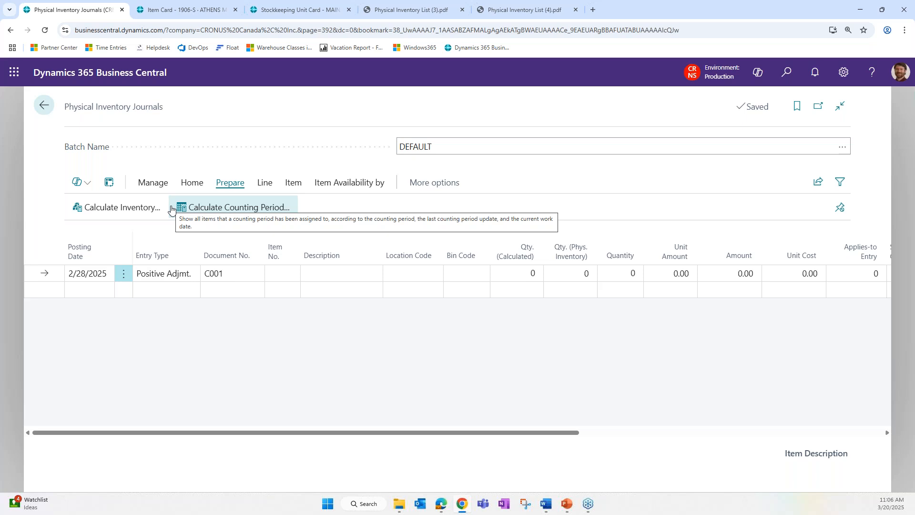
Compare the Warehouse counting-period fields on item card 1906-S and the stockkeeping unit card for 1896-S.
left_click(189, 15)
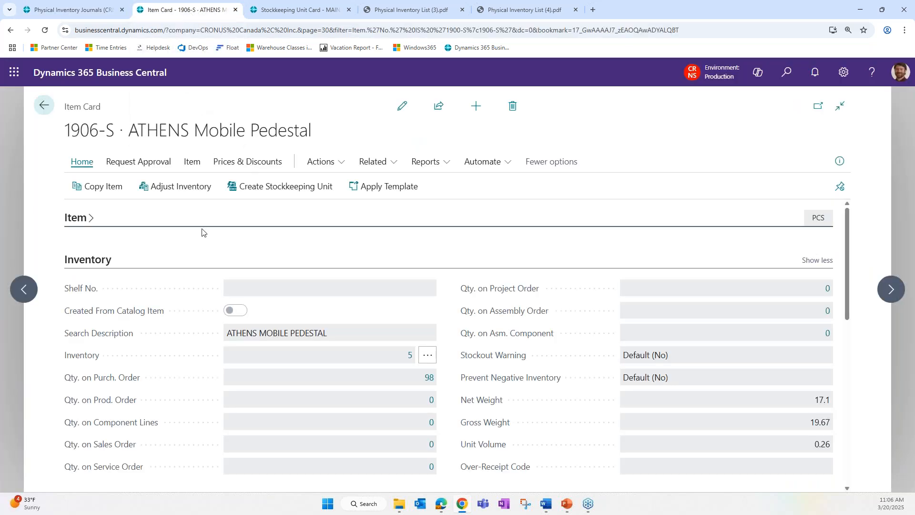
scroll(329, 339, "down", 10)
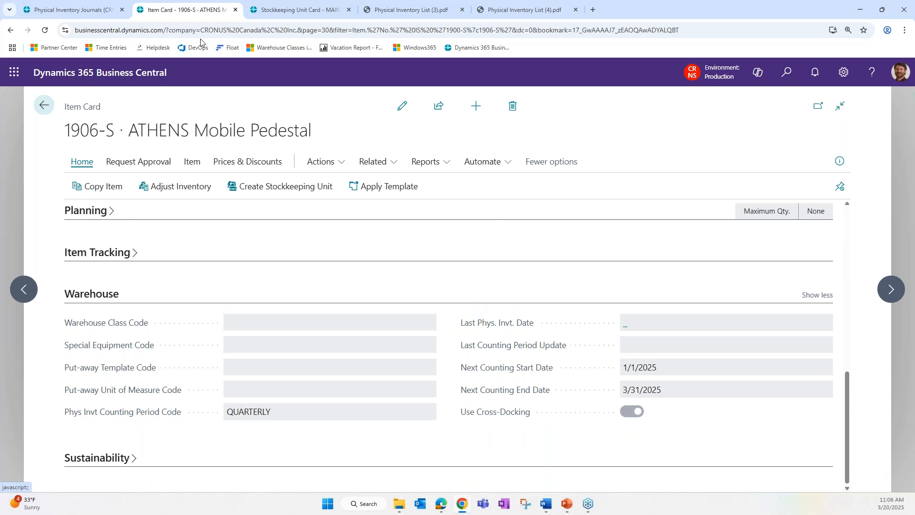
left_click(286, 10)
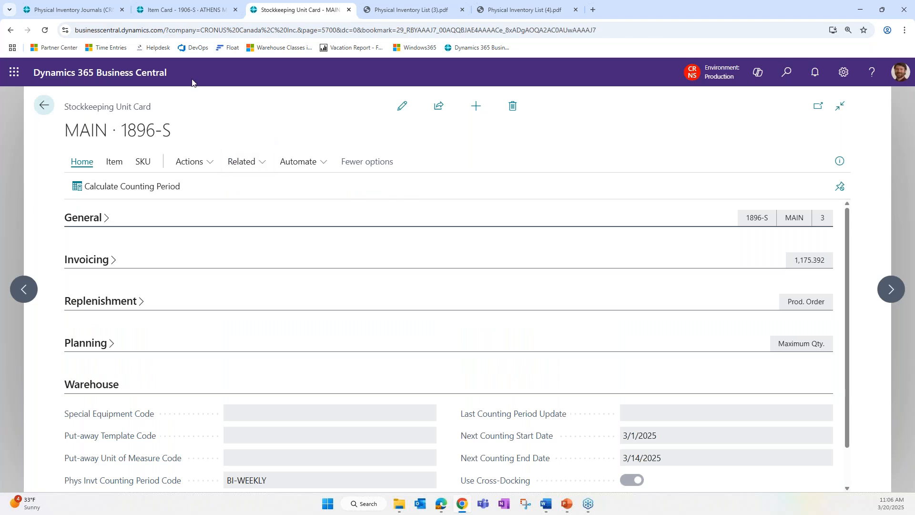
left_click(187, 12)
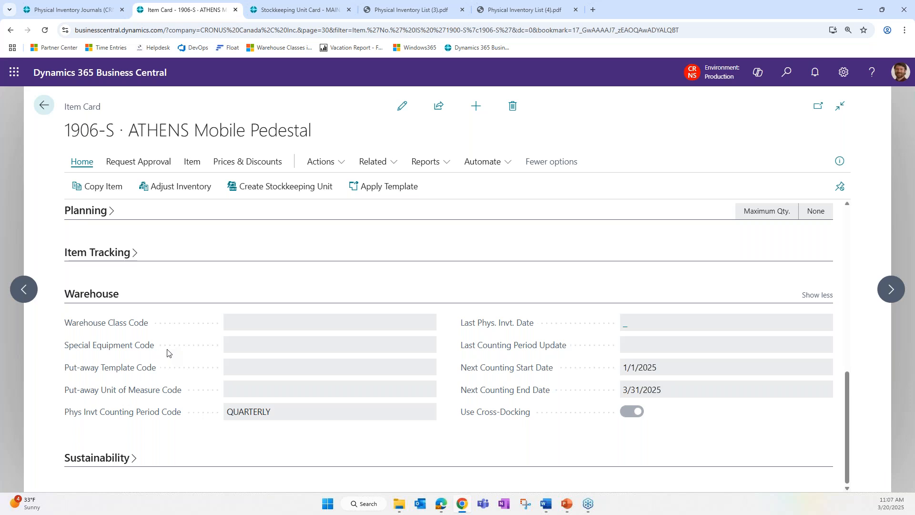
left_click(308, 12)
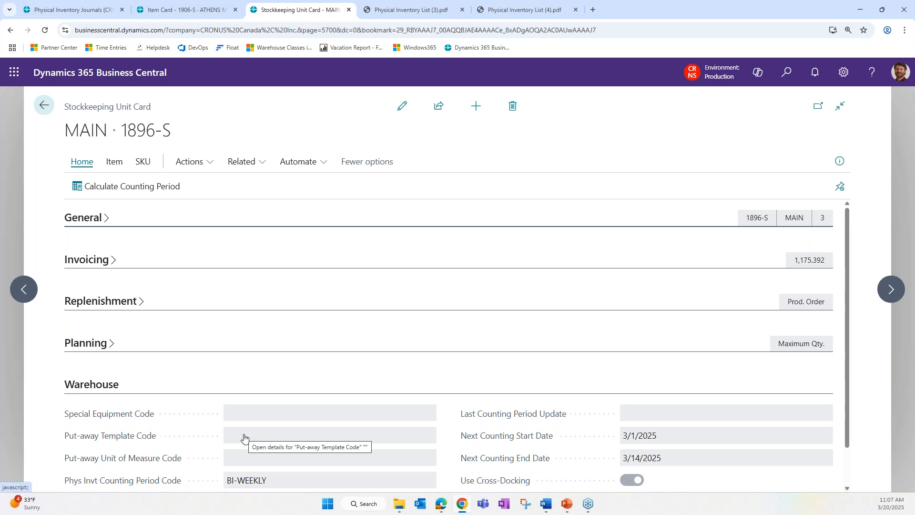
Make item card 1906-S and the MAIN stockkeeping unit card for 1896-S editable.
left_click(215, 10)
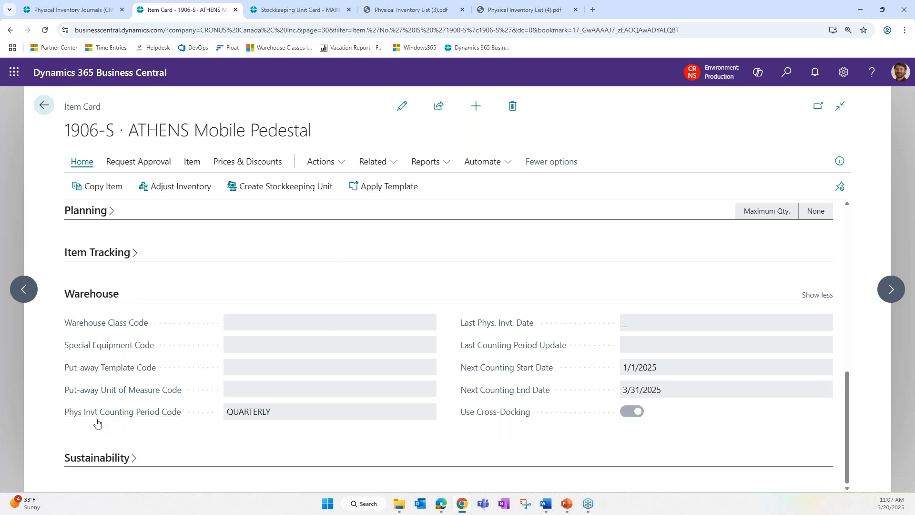
left_click(403, 105)
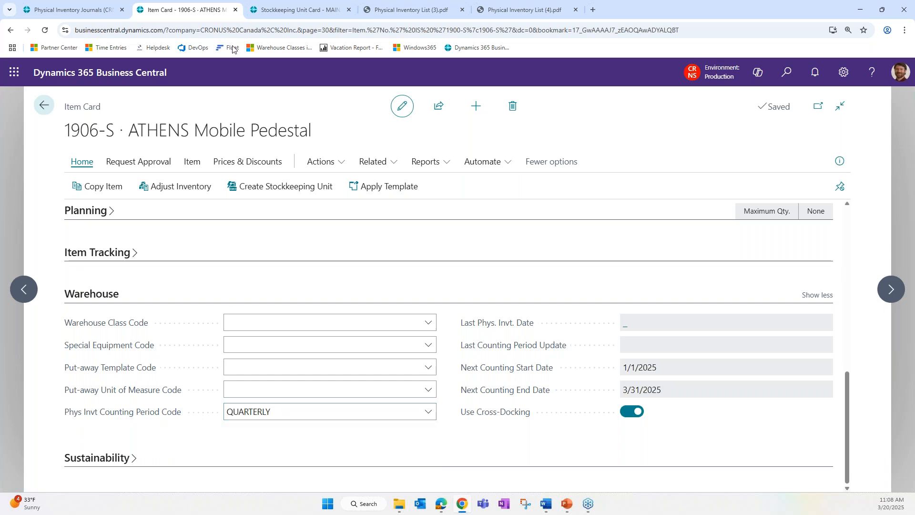
left_click(278, 7)
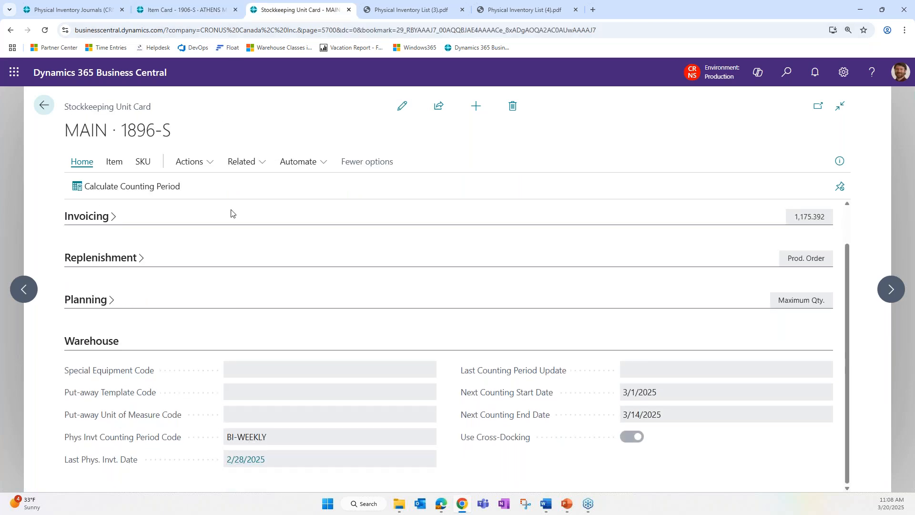
left_click(403, 105)
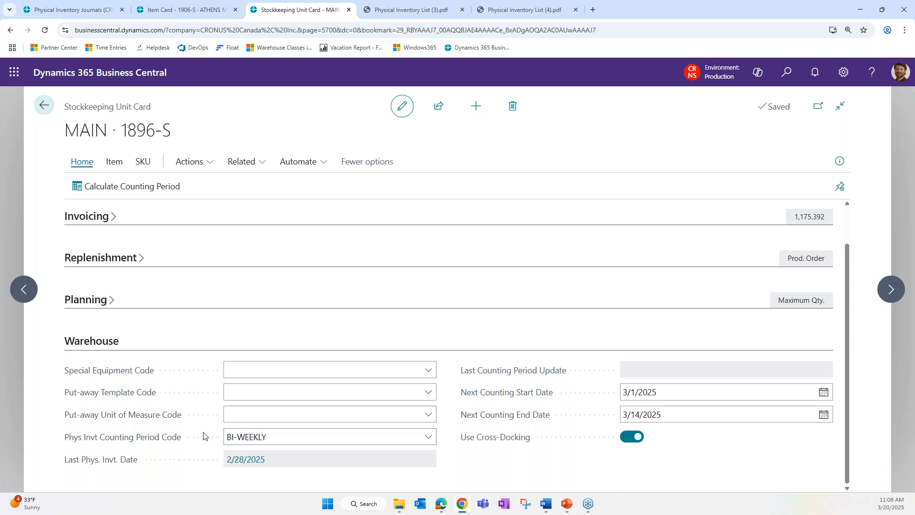
Review the available physical inventory counting period codes on item card 1906-S without changing the selection.
left_click(201, 13)
left_click(295, 413)
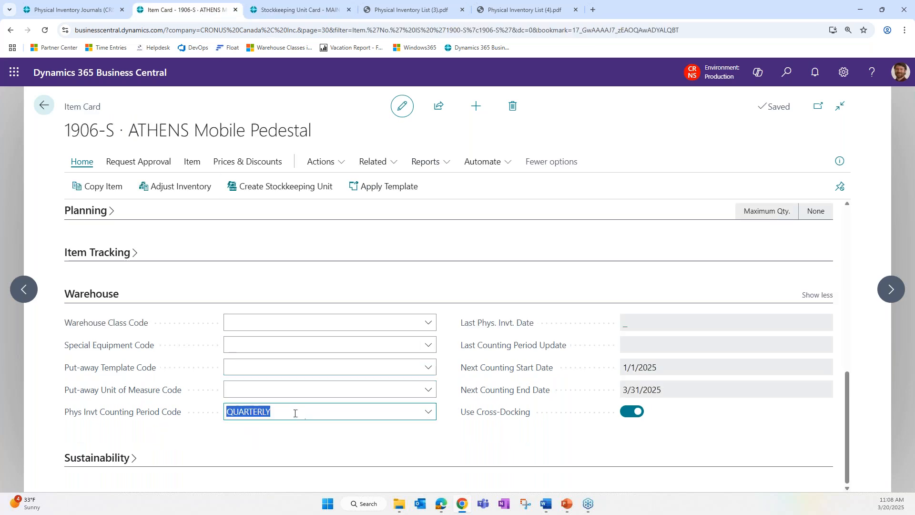
left_click(418, 415)
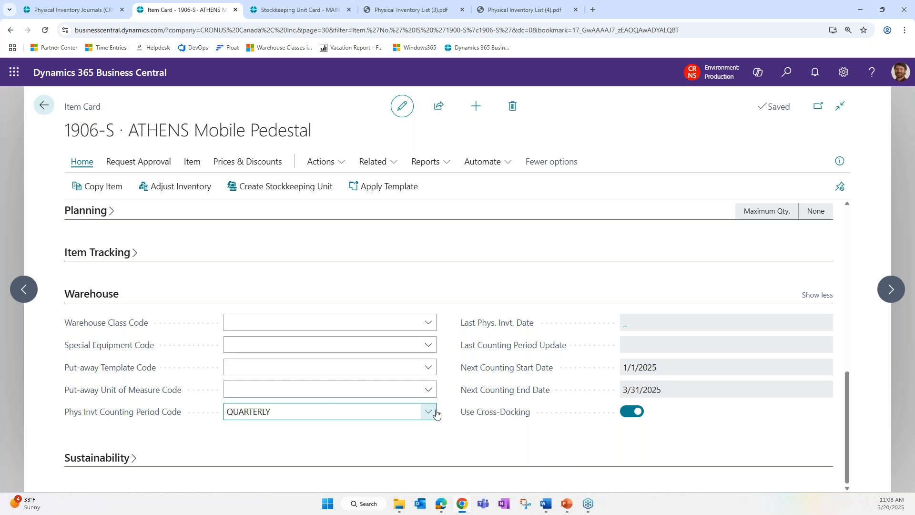
left_click(429, 411)
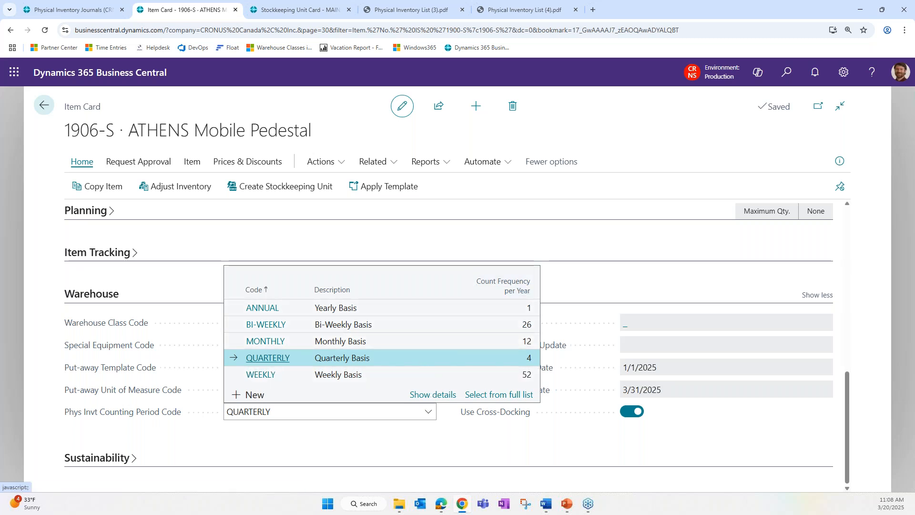
left_click(370, 451)
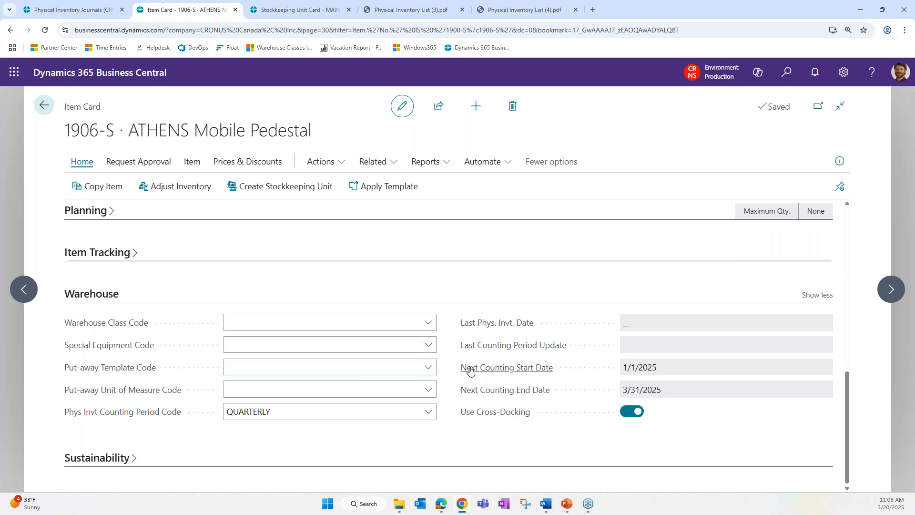
Examine item 1906-S's next counting start and end dates in relation to its counting period code.
mouse_move(493, 374)
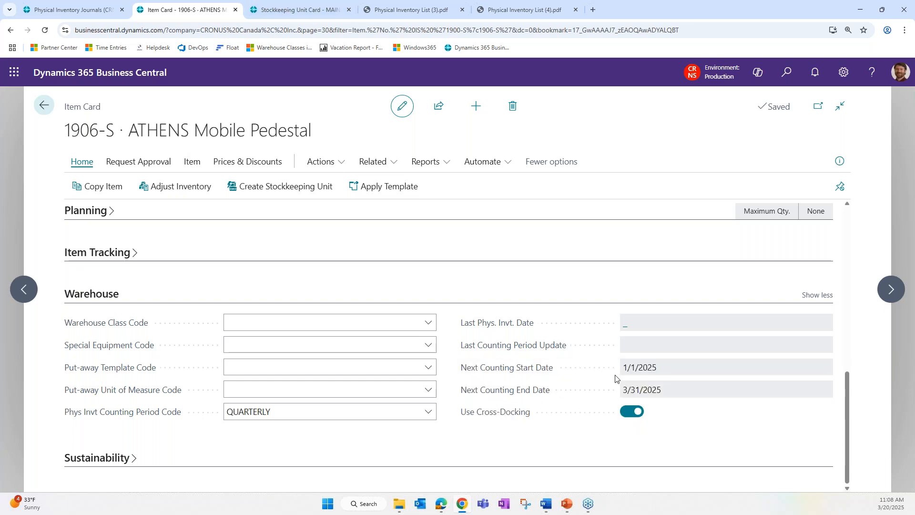
left_click_drag(625, 371, 661, 372)
left_click(282, 418)
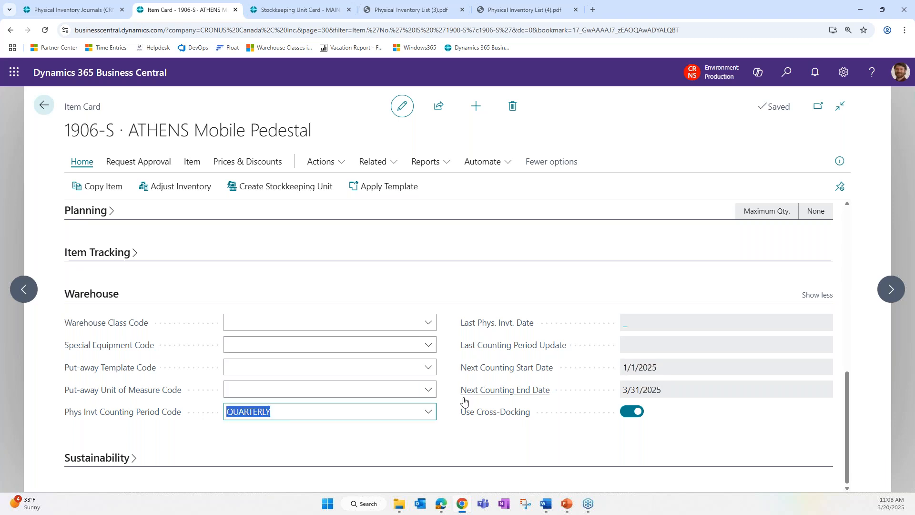
left_click(622, 369)
left_click_drag(623, 370, 664, 392)
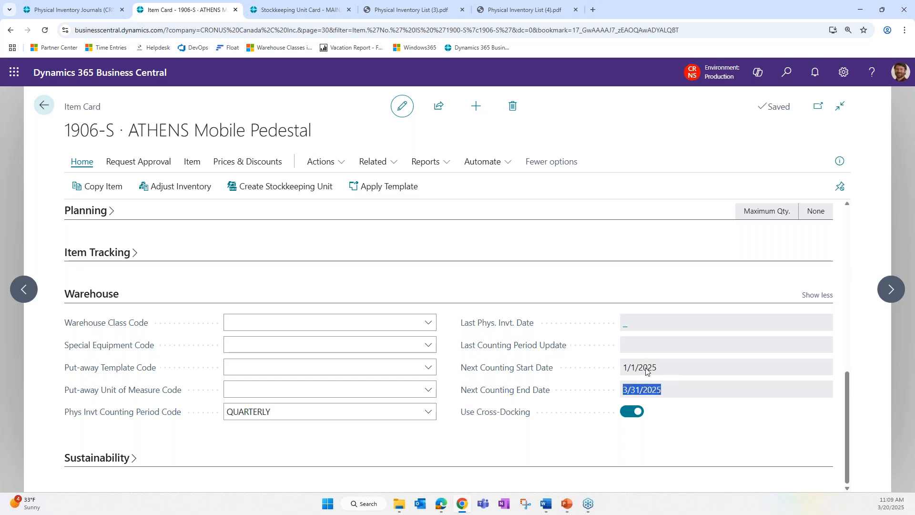
left_click(318, 413)
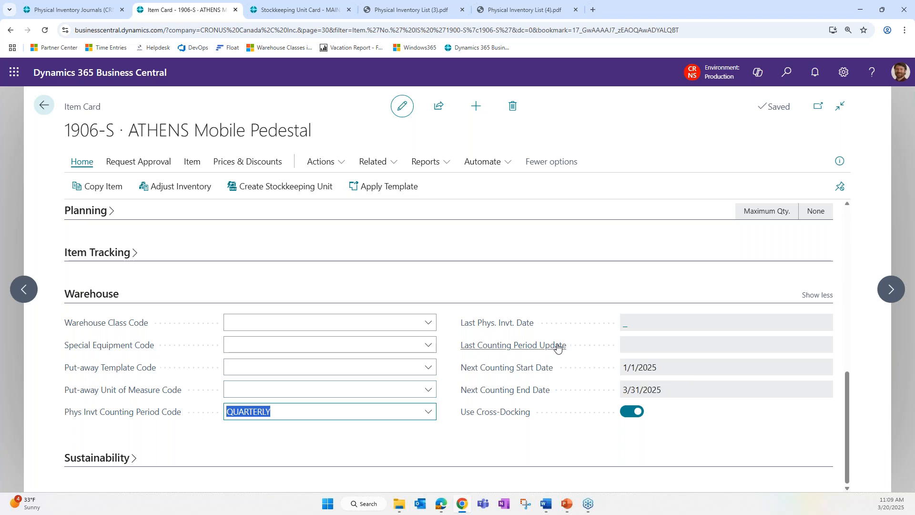
mouse_move(479, 329)
Check the last physical inventory date and last counting period update on the stockkeeping unit card for 1896-S.
left_click(285, 11)
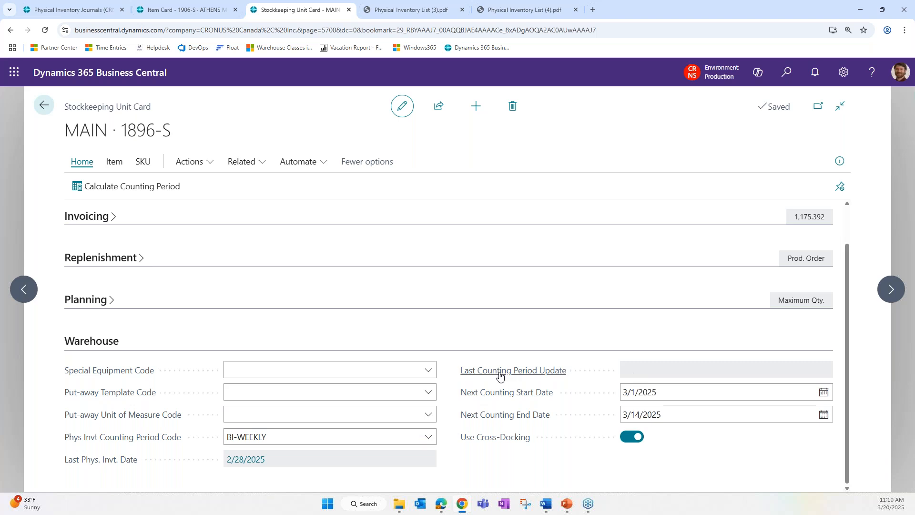
mouse_move(479, 381)
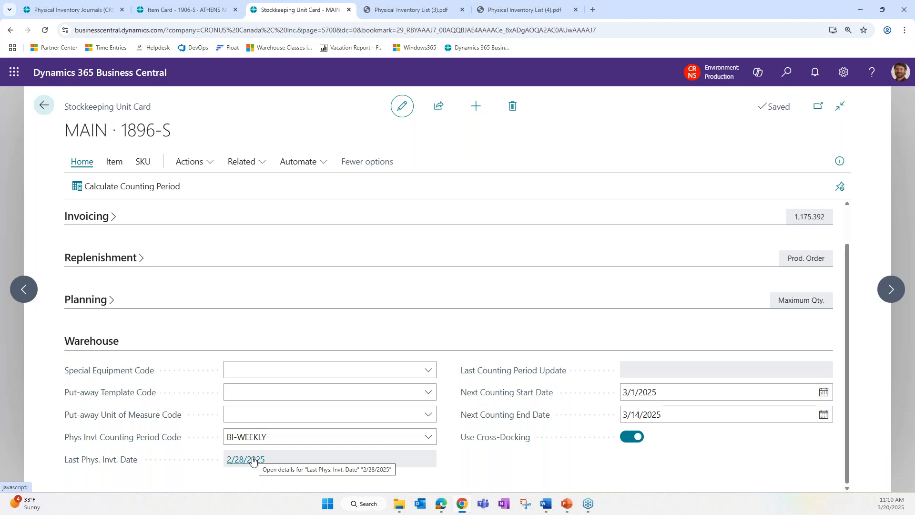
left_click_drag(146, 109, 66, 109)
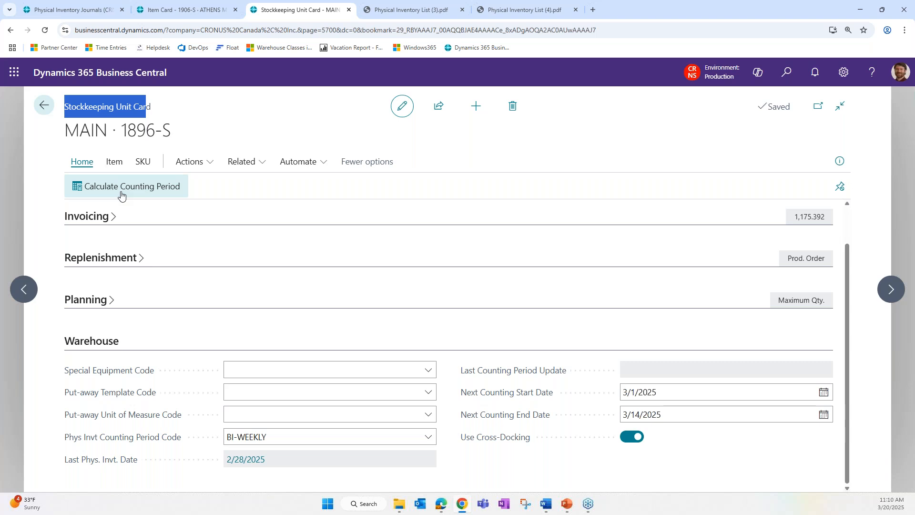
left_click(619, 370)
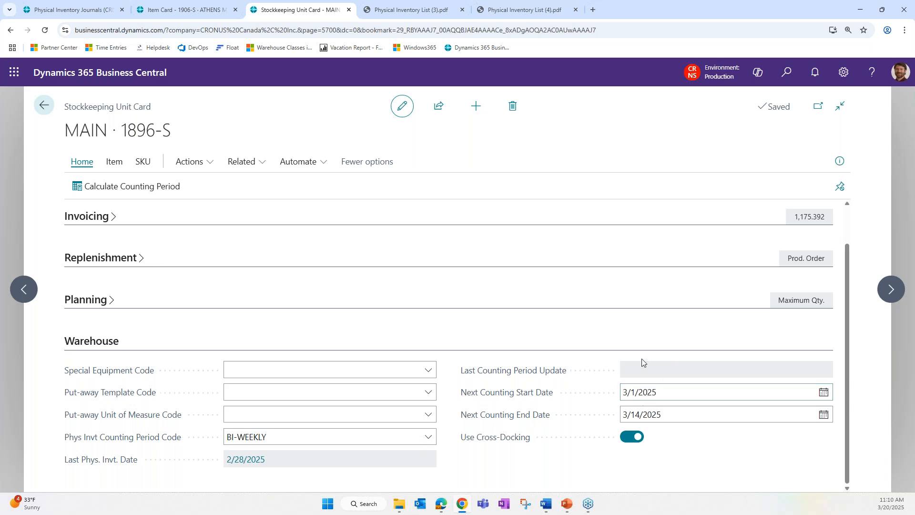
Change the work date in My Settings to 3/12/2025.
left_click(850, 79)
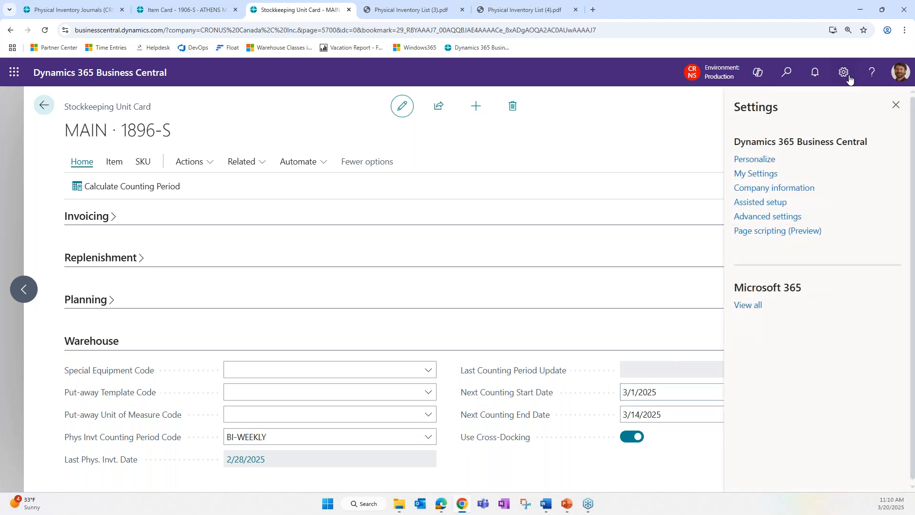
left_click(766, 175)
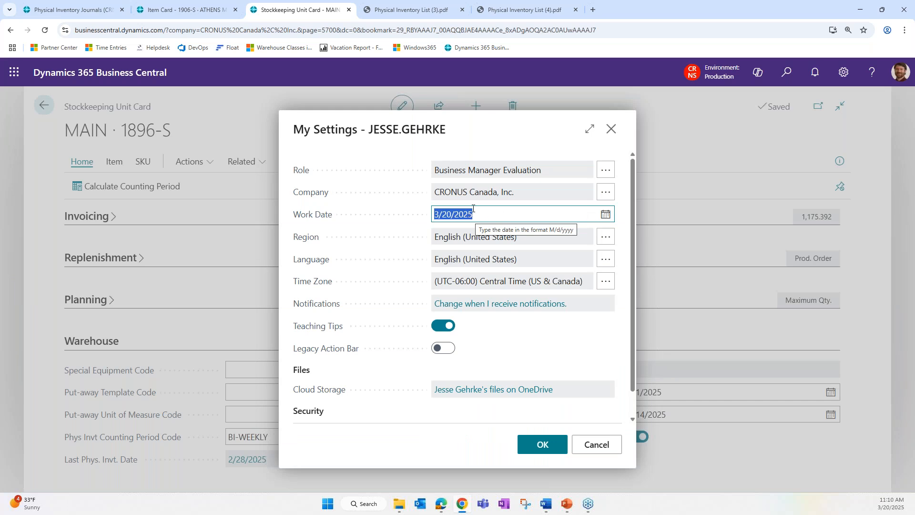
left_click(606, 222)
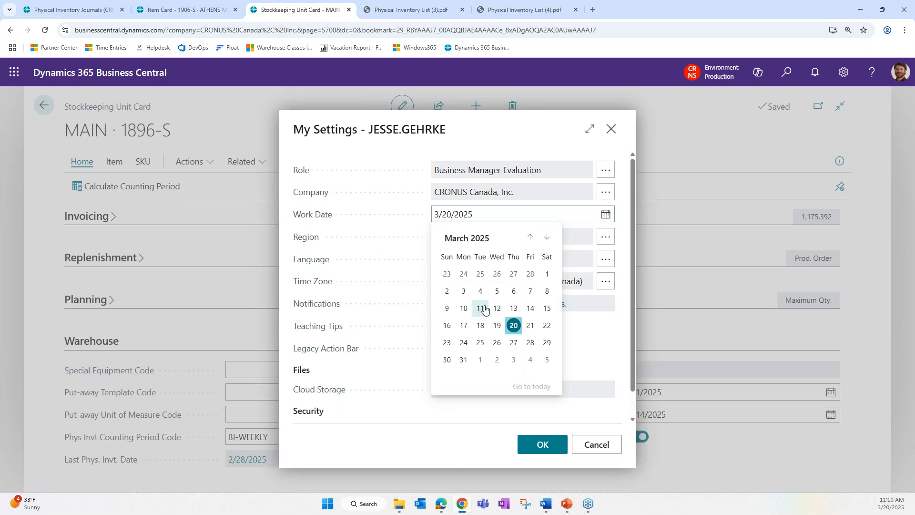
left_click(496, 308)
left_click(547, 444)
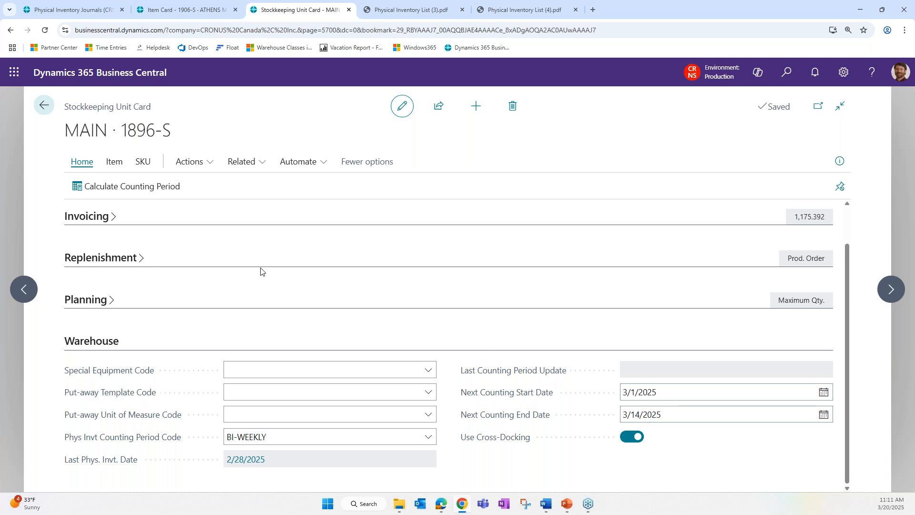
Calculate the counting period for stockkeeping unit 1896-S, accept updating its next counting period, and check the Last Counting Period Update.
left_click(145, 193)
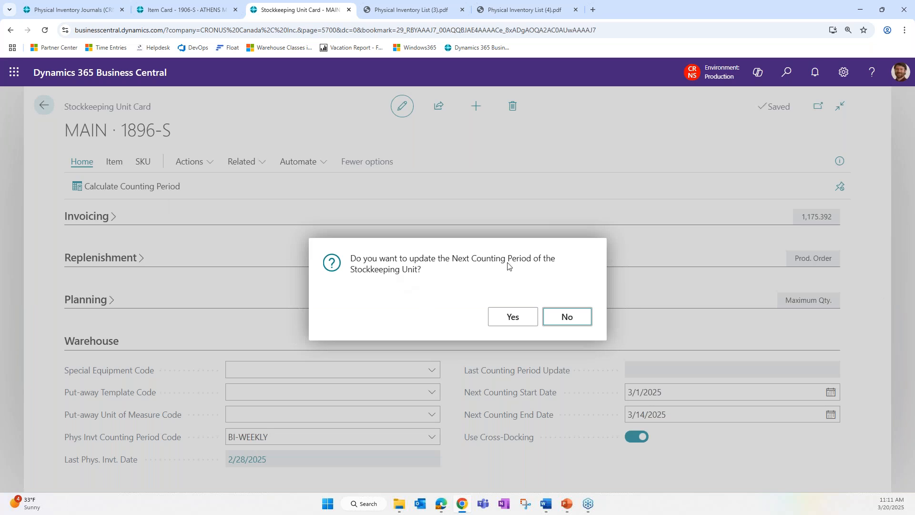
left_click(504, 317)
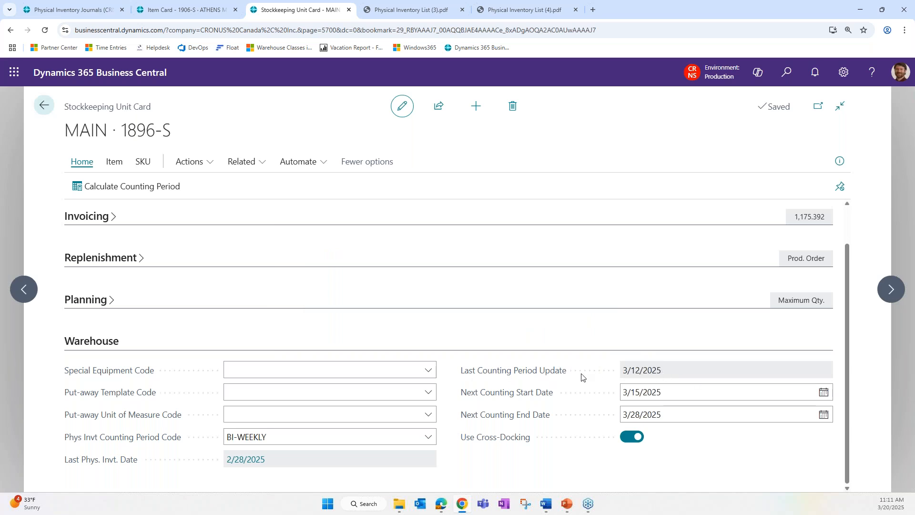
left_click_drag(619, 375, 678, 376)
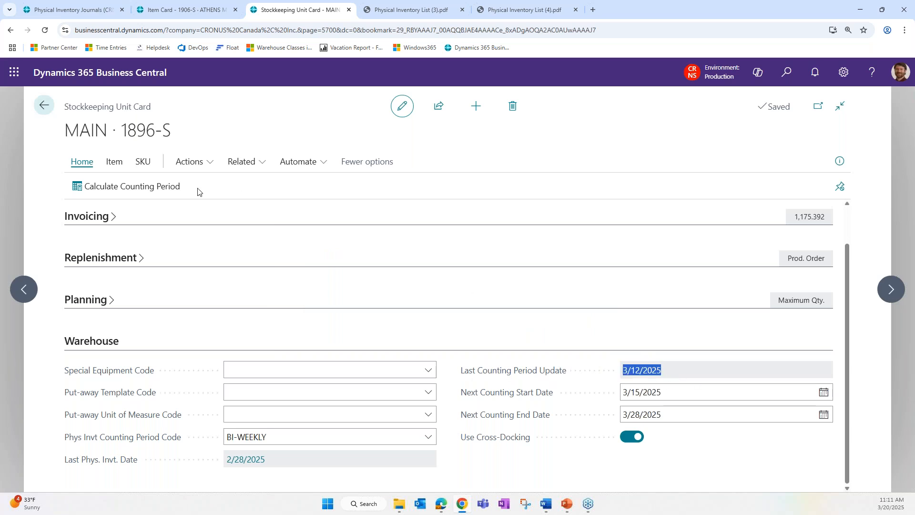
left_click(654, 370)
left_click_drag(661, 371, 623, 370)
left_click(663, 373)
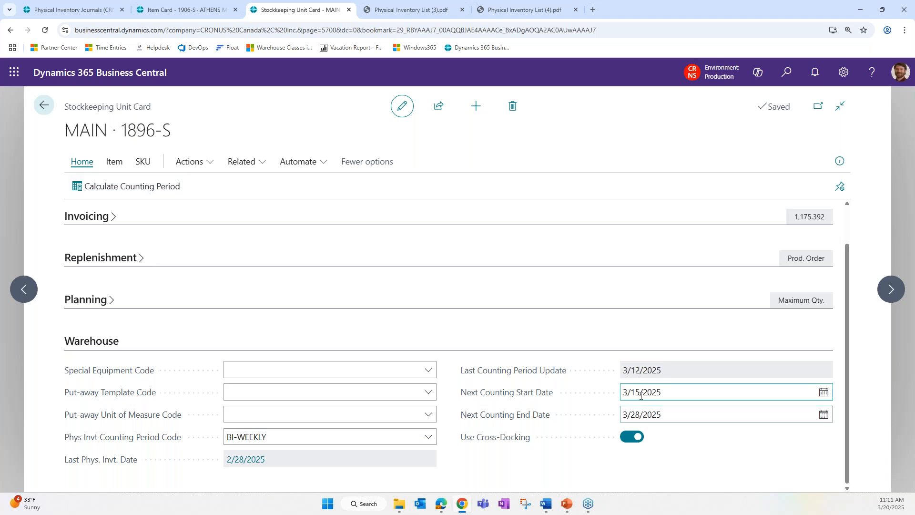
Examine the recalculated next counting start and end dates alongside the last counting period update on the stockkeeping unit card.
left_click(655, 392)
left_click(650, 416)
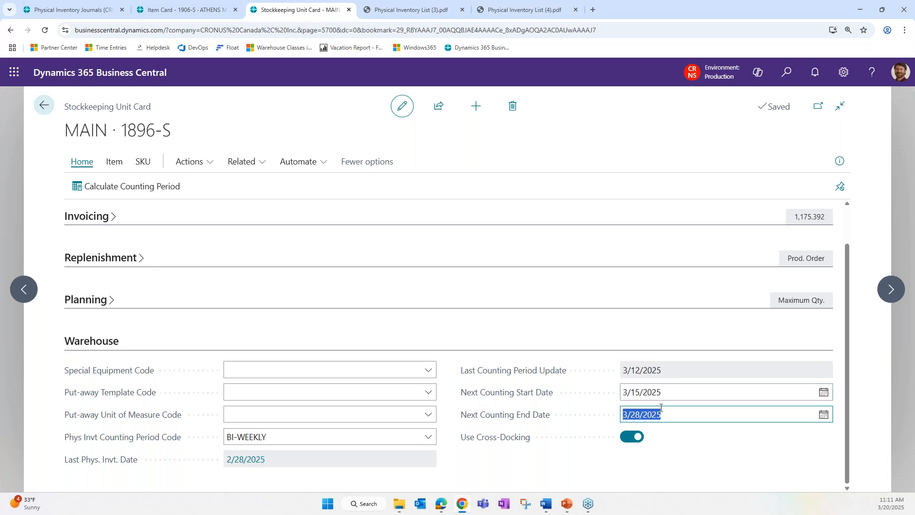
left_click(674, 375)
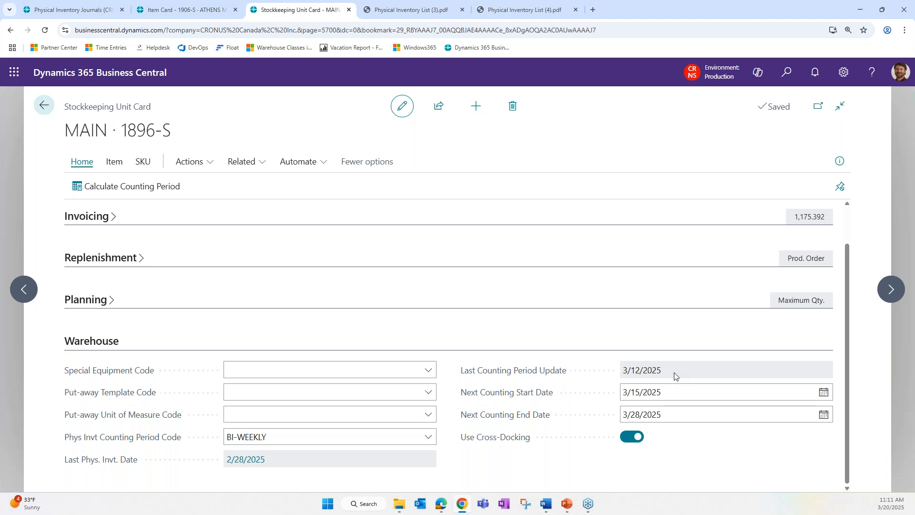
left_click_drag(674, 375, 622, 374)
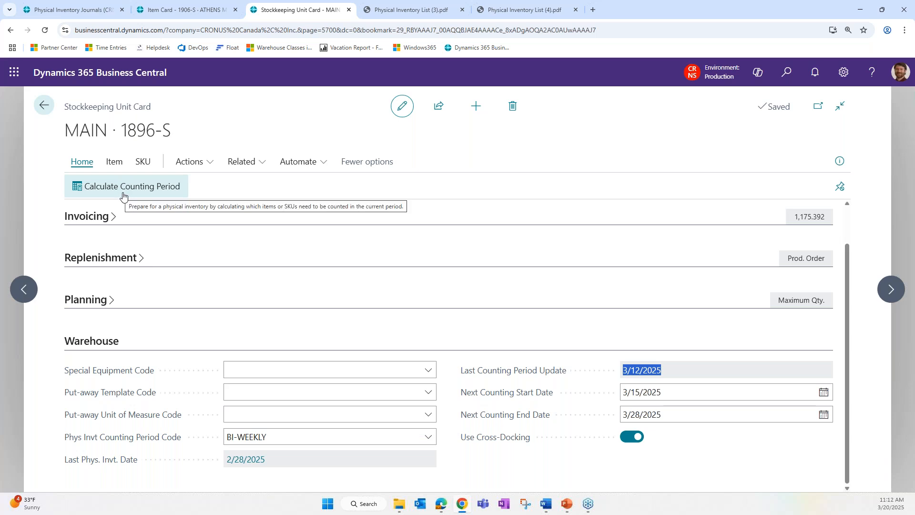
left_click(668, 397)
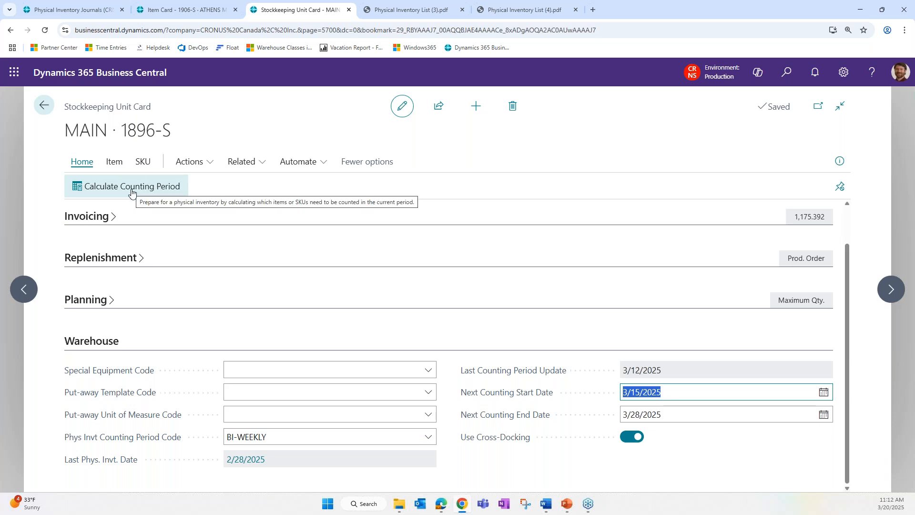
left_click(670, 368)
left_click_drag(670, 368, 506, 371)
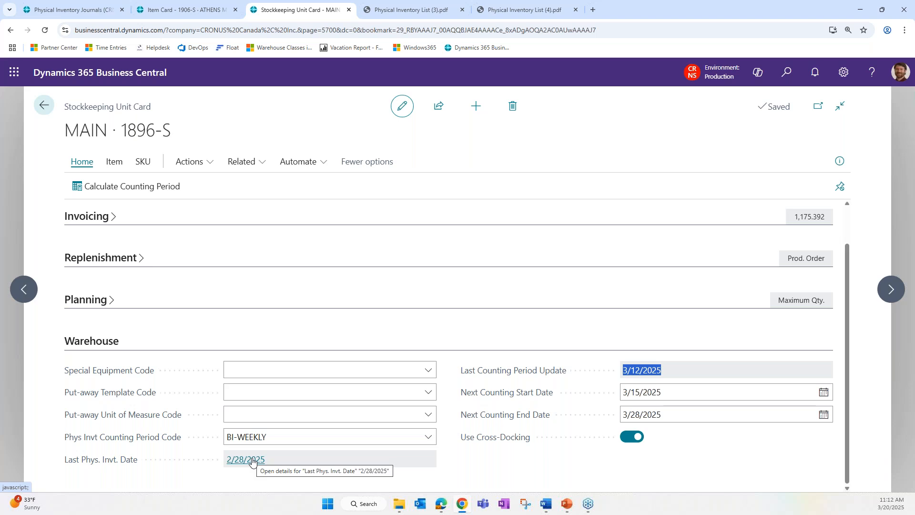
left_click_drag(624, 371, 666, 374)
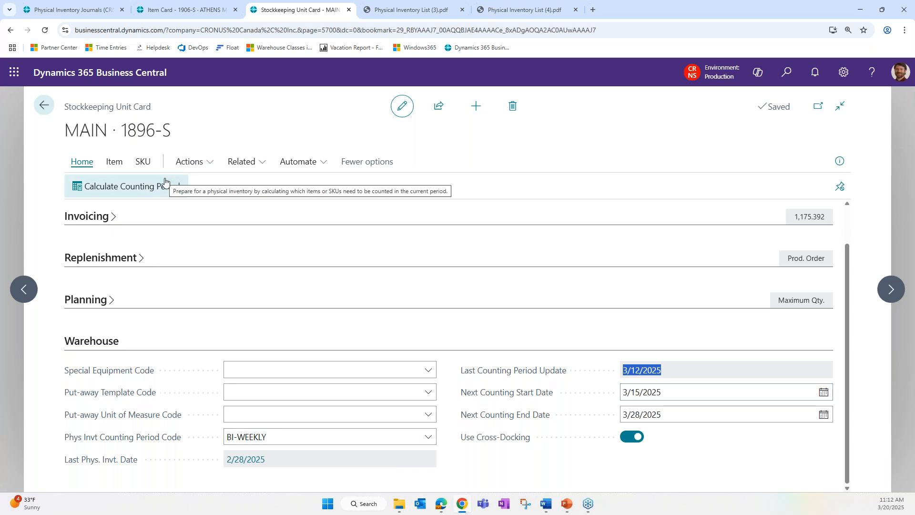
Change the work date in My Settings to 3/20/2025.
left_click(844, 73)
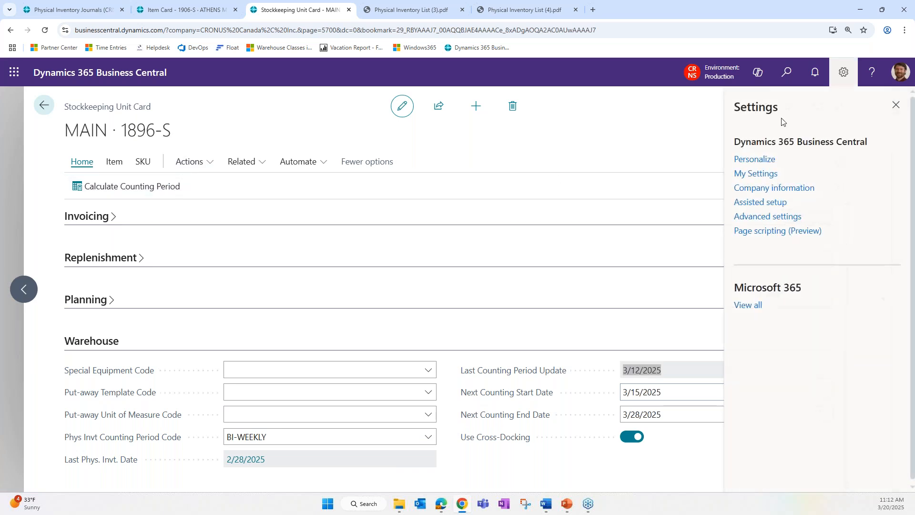
left_click(758, 160)
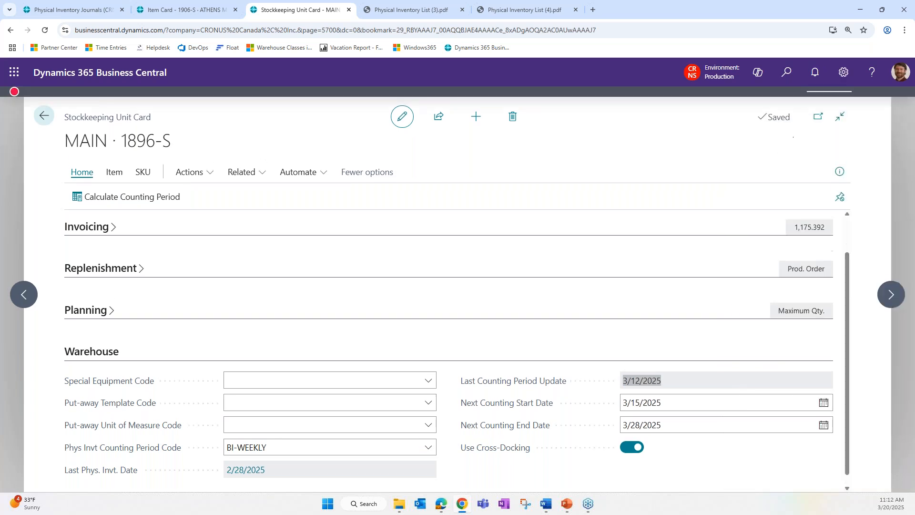
left_click(844, 73)
left_click(759, 174)
left_click(606, 214)
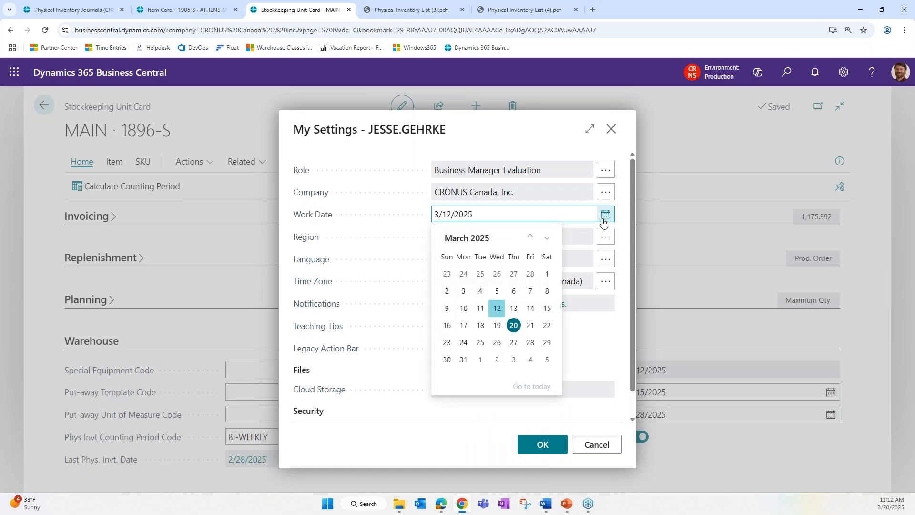
left_click(515, 327)
left_click(542, 446)
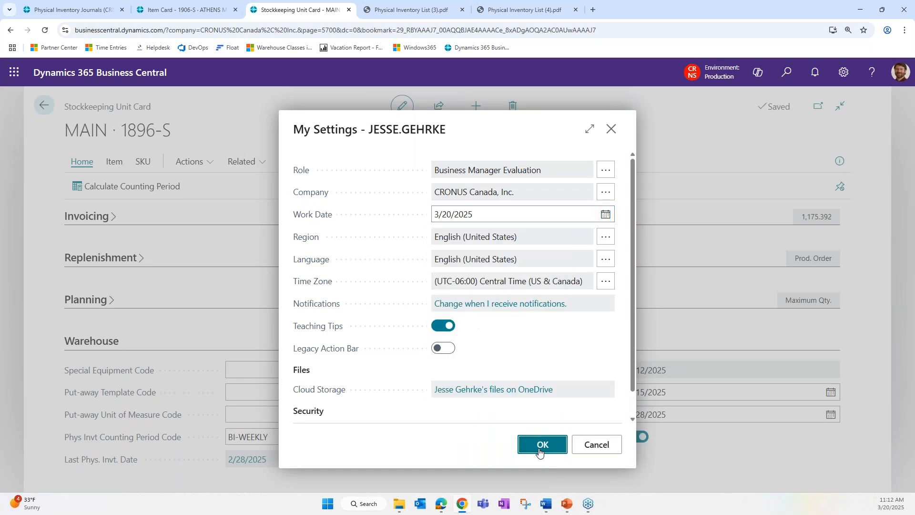
Check the next counting start and end dates on the stockkeeping unit card.
left_click(628, 392)
left_click_drag(667, 391, 599, 402)
left_click(669, 411)
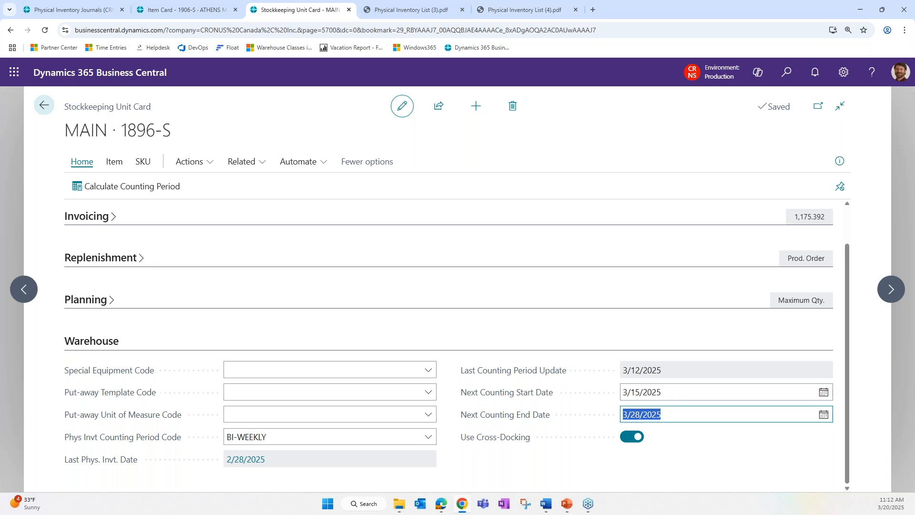
Switch to the physical inventory journal and run Calculate Counting Period to list the items for counting.
key("alt+Tab")
left_click(79, 8)
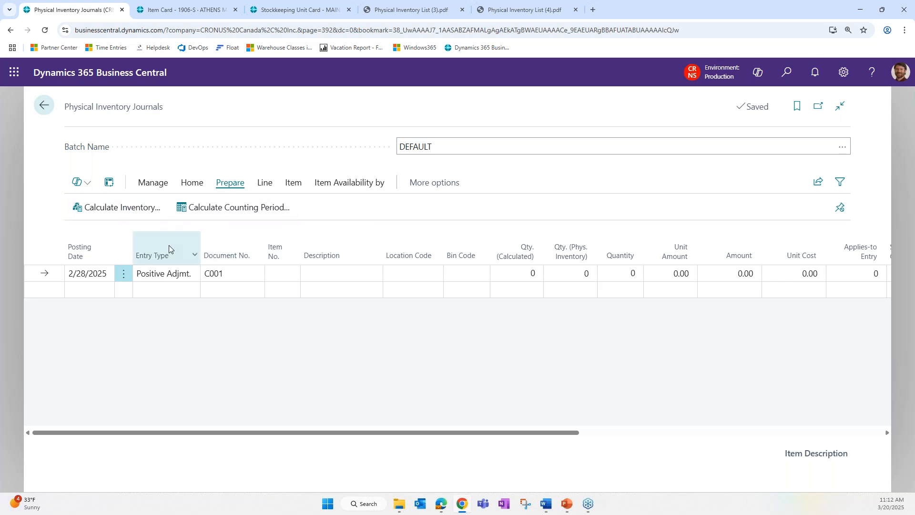
left_click(241, 209)
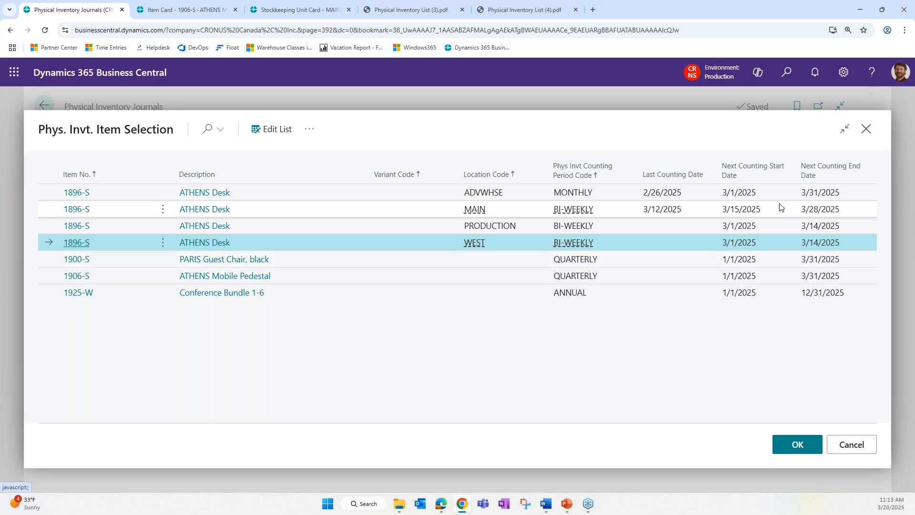
Compare the next counting start and end dates of the 1896-S lines across their locations, and close the item selection without accepting it.
left_click_drag(734, 196, 760, 193)
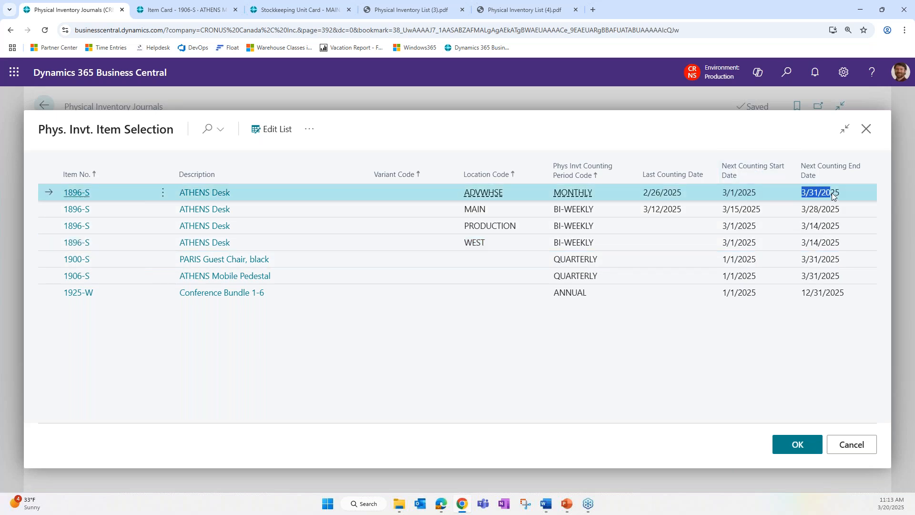
left_click(760, 206)
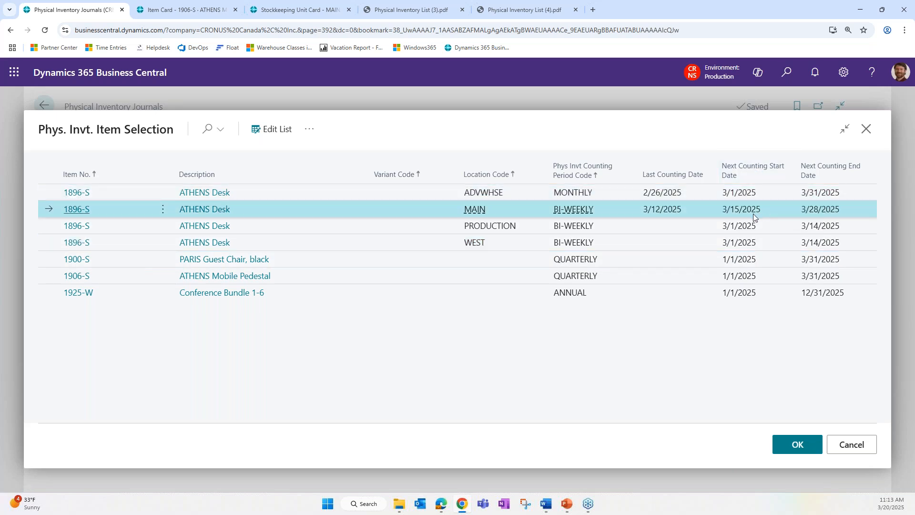
left_click(724, 226)
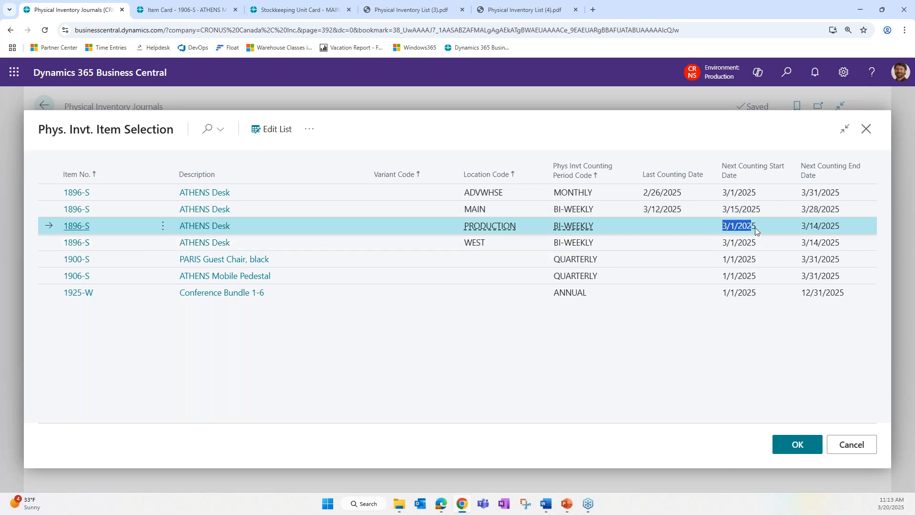
left_click_drag(722, 242, 753, 242)
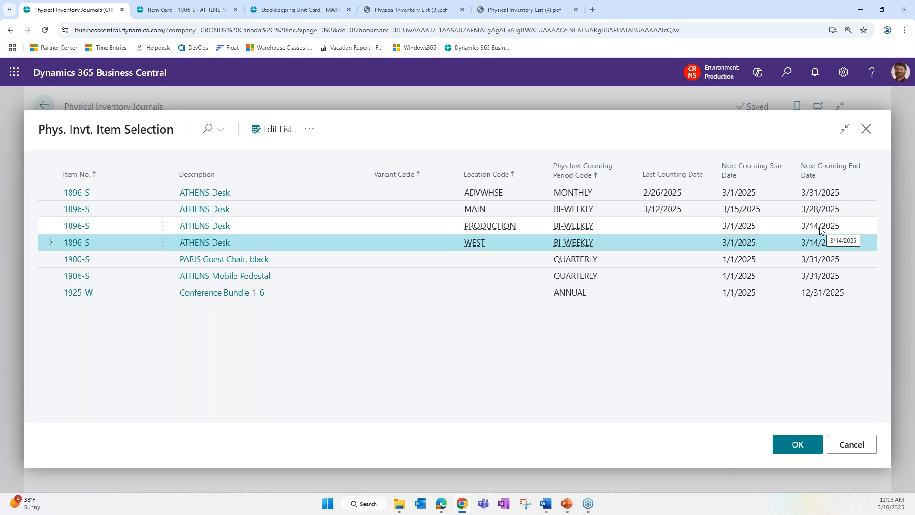
left_click_drag(803, 227, 841, 231)
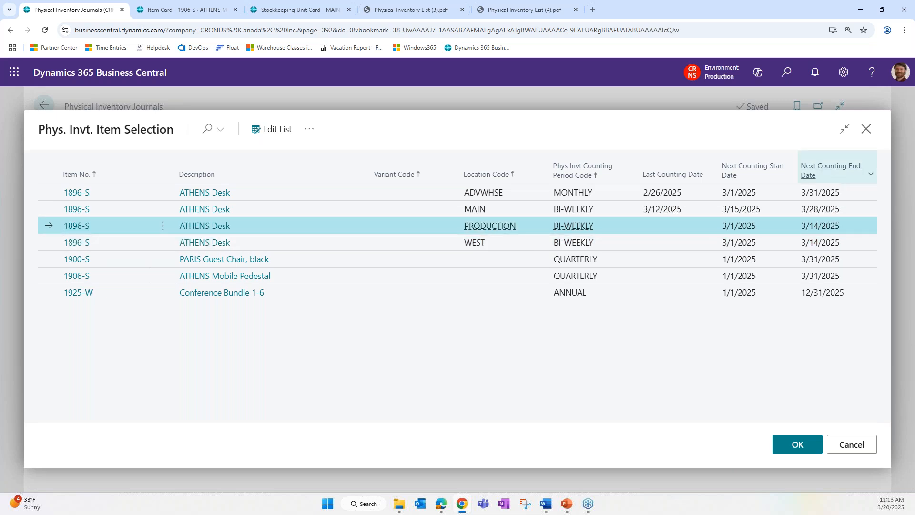
left_click(365, 241)
left_click(417, 227)
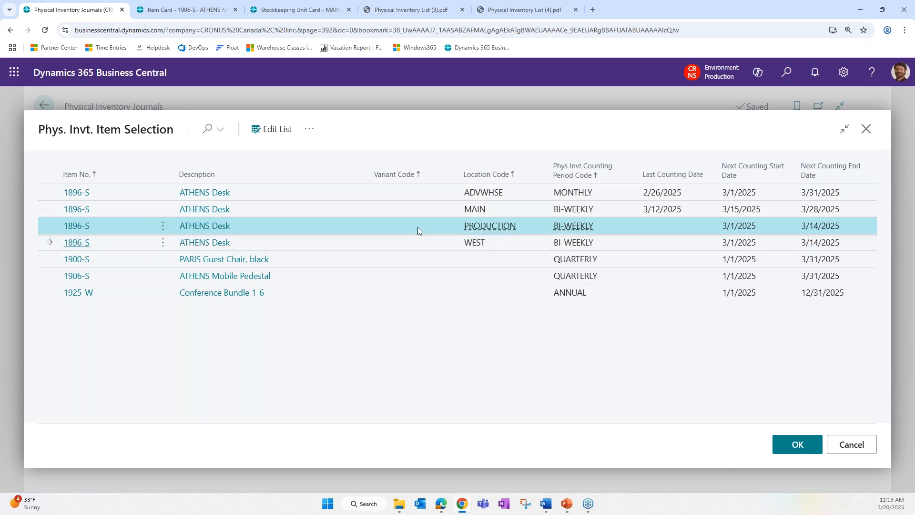
left_click(483, 245)
left_click(776, 225)
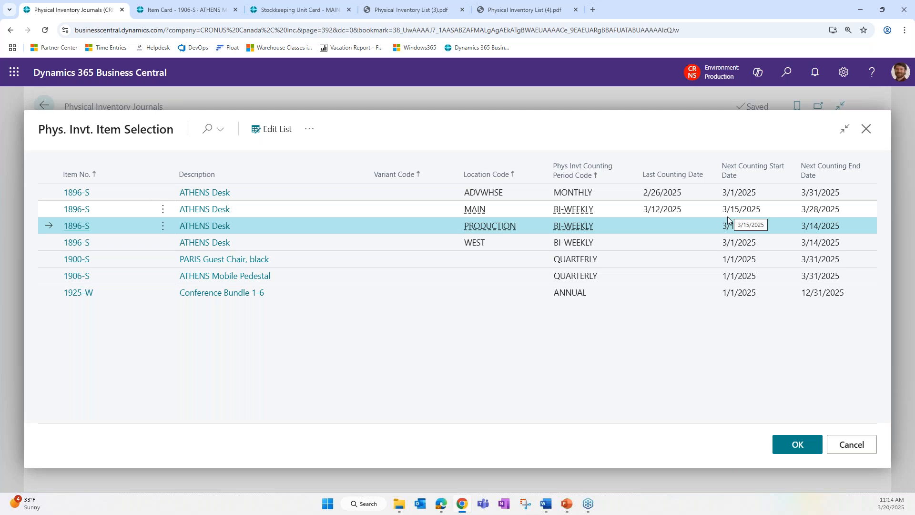
left_click(851, 444)
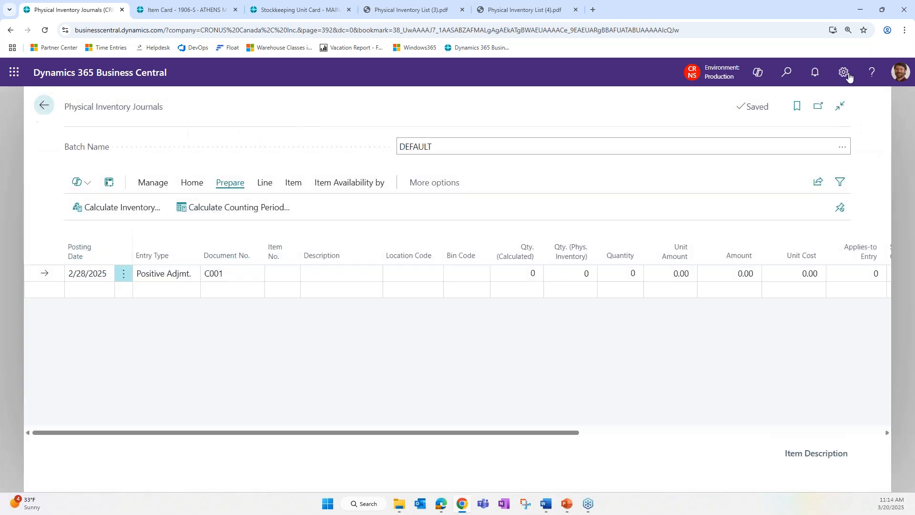
Change the work date in My Settings to 2/28/2025.
left_click(844, 72)
left_click(746, 174)
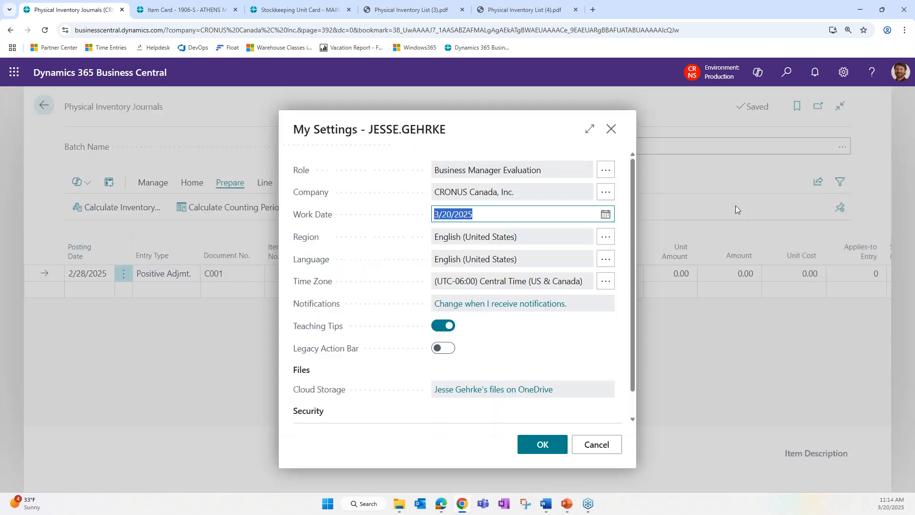
left_click(605, 214)
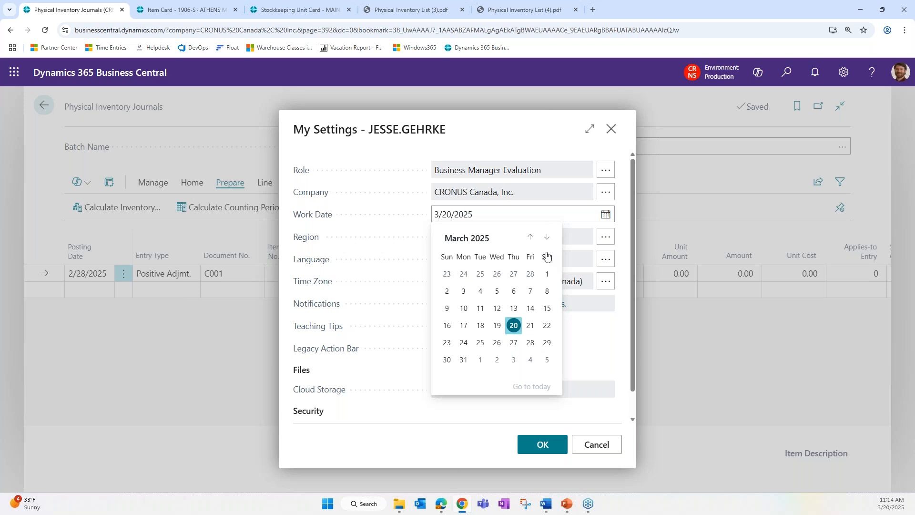
left_click(530, 237)
left_click(530, 342)
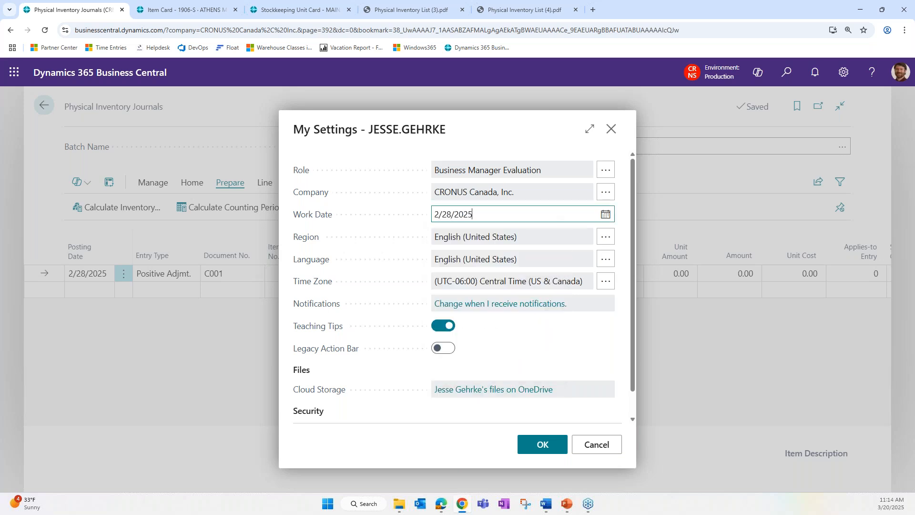
left_click(531, 448)
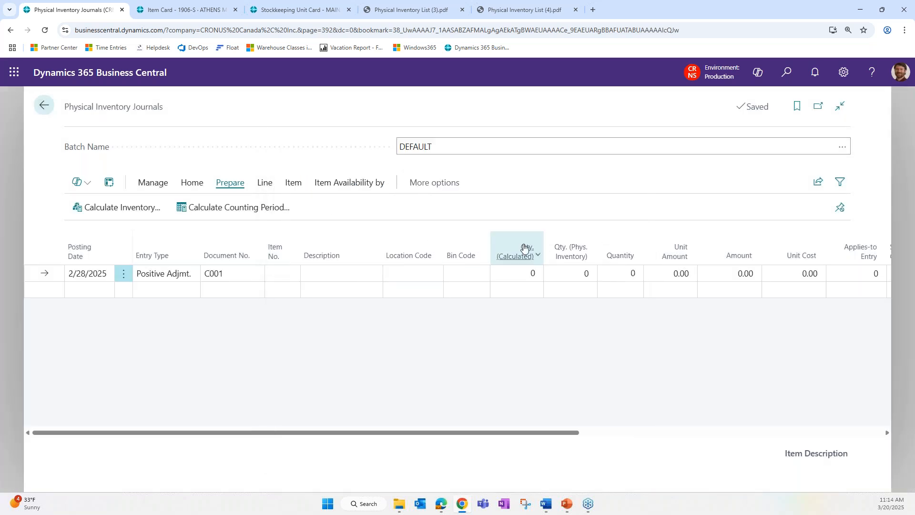
Run Calculate Counting Period for the earlier work date, review the listed items' next counting dates, and cancel the selection.
left_click(248, 211)
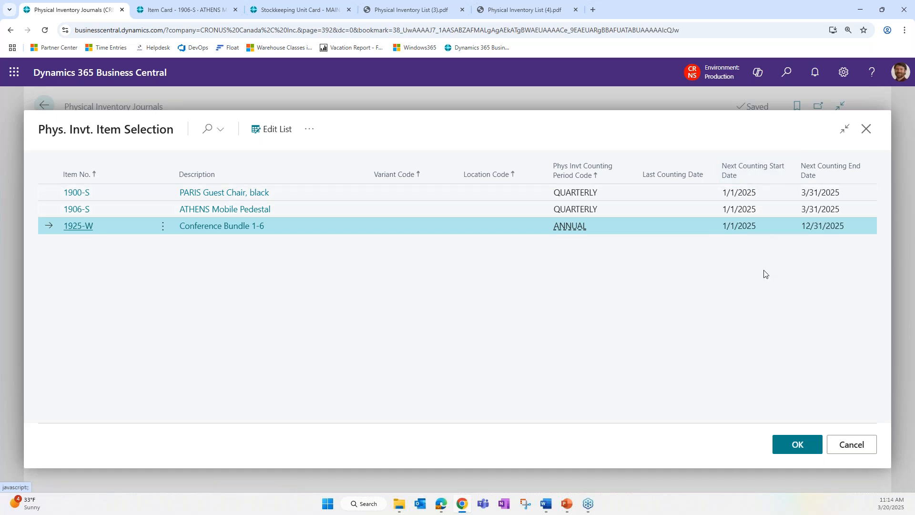
mouse_move(762, 177)
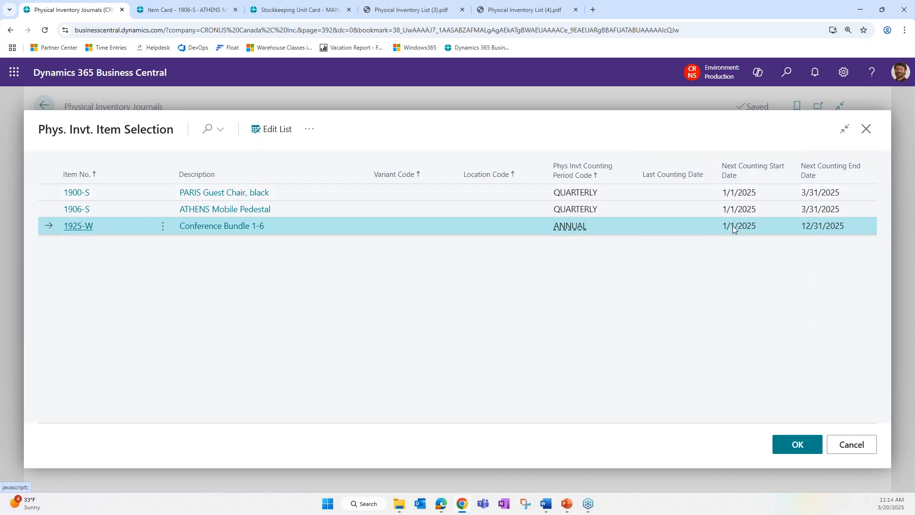
left_click(851, 445)
Return the work date in My Settings to 3/20/2025.
left_click(843, 73)
left_click(772, 175)
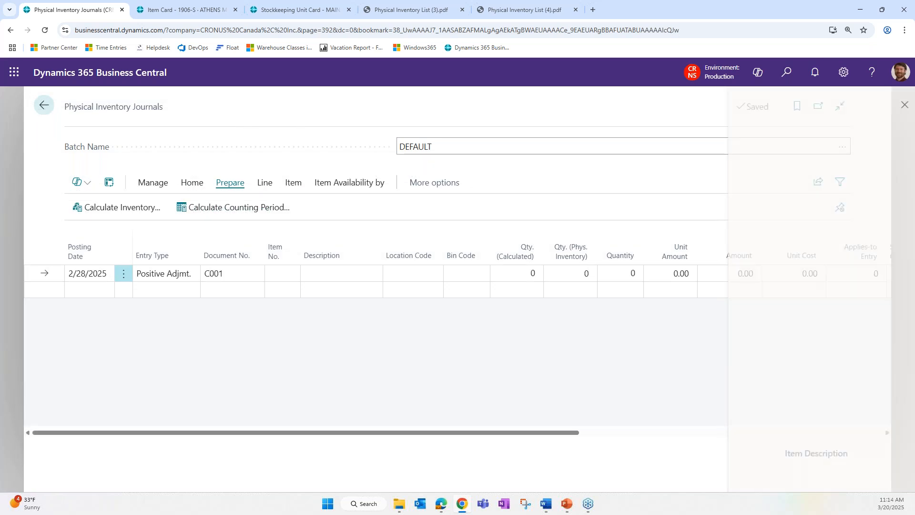
left_click(606, 214)
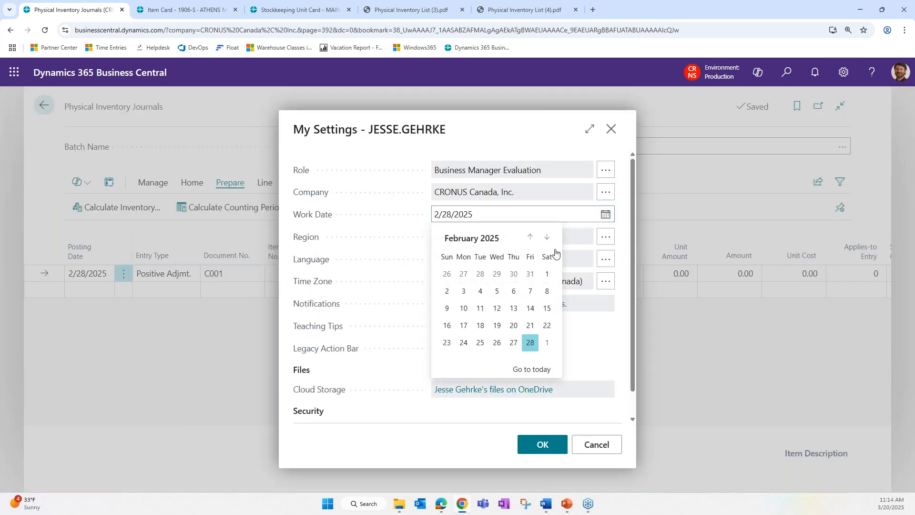
left_click(547, 237)
left_click(513, 325)
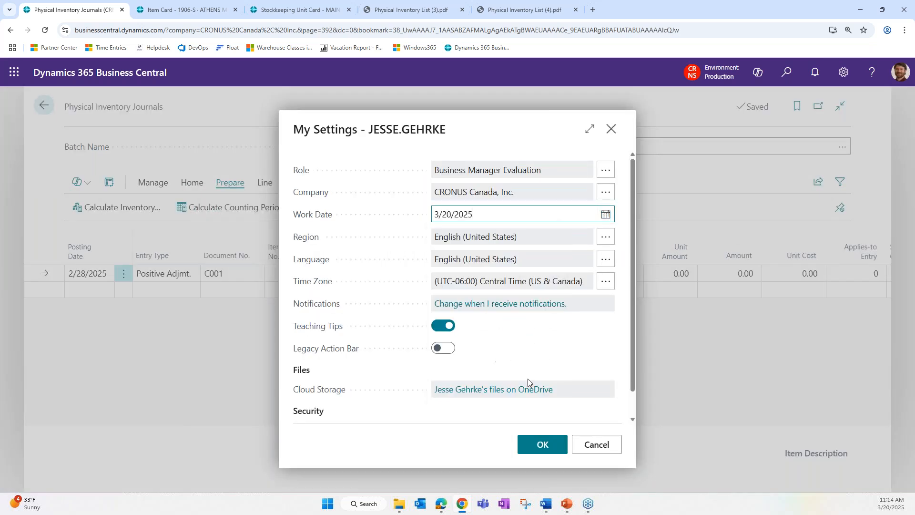
left_click(543, 445)
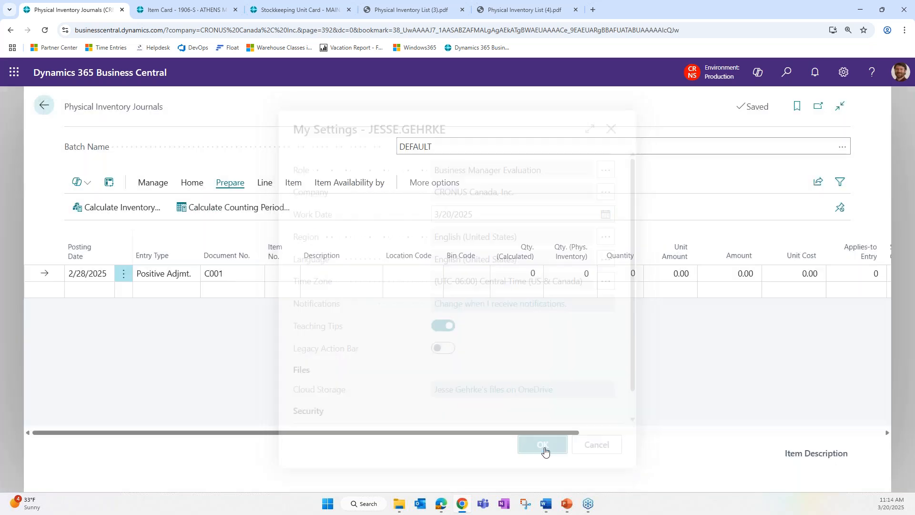
Run Calculate Counting Period from the journal again and go to the 1896-S line at location ADVWHSE.
left_click(219, 207)
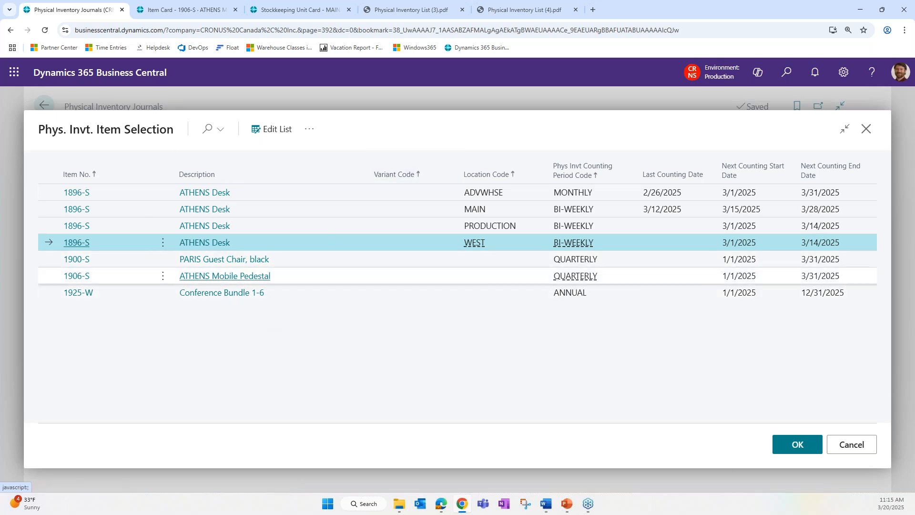
left_click(293, 217)
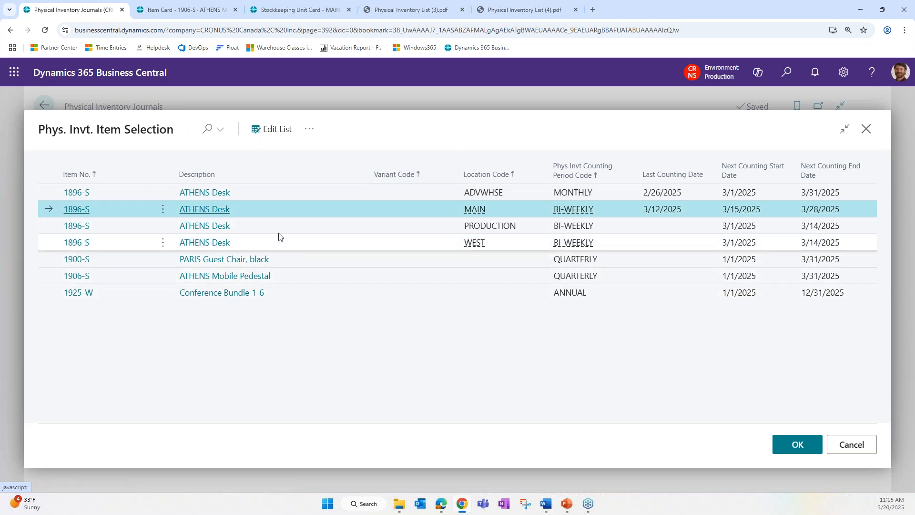
left_click(298, 193)
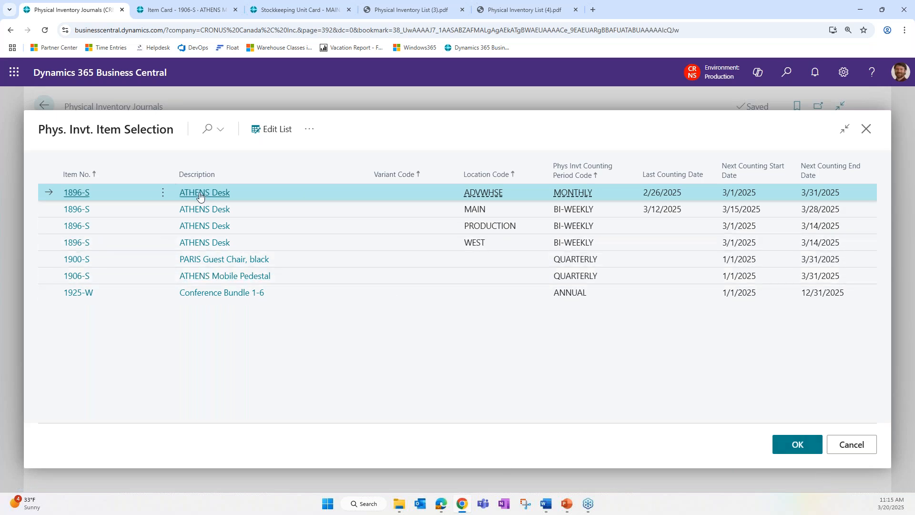
left_click(163, 192)
left_click(124, 227)
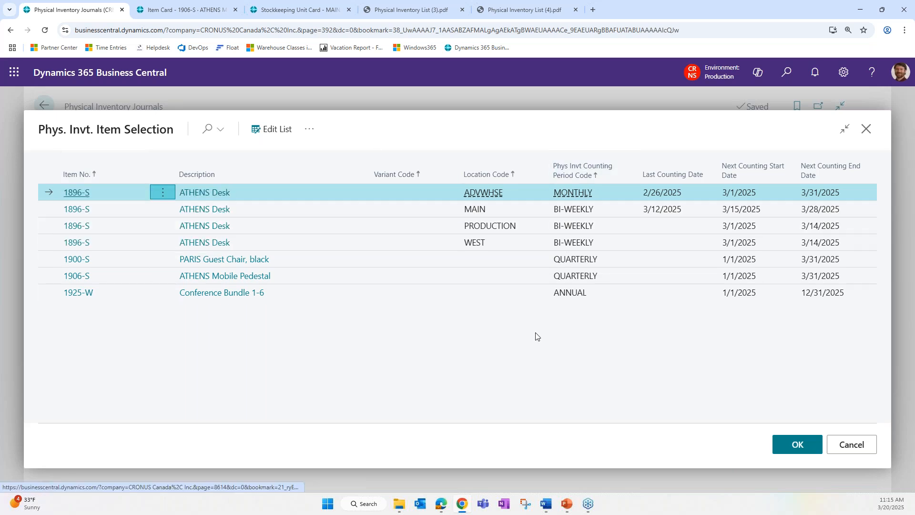
left_click(116, 163)
left_click(324, 353)
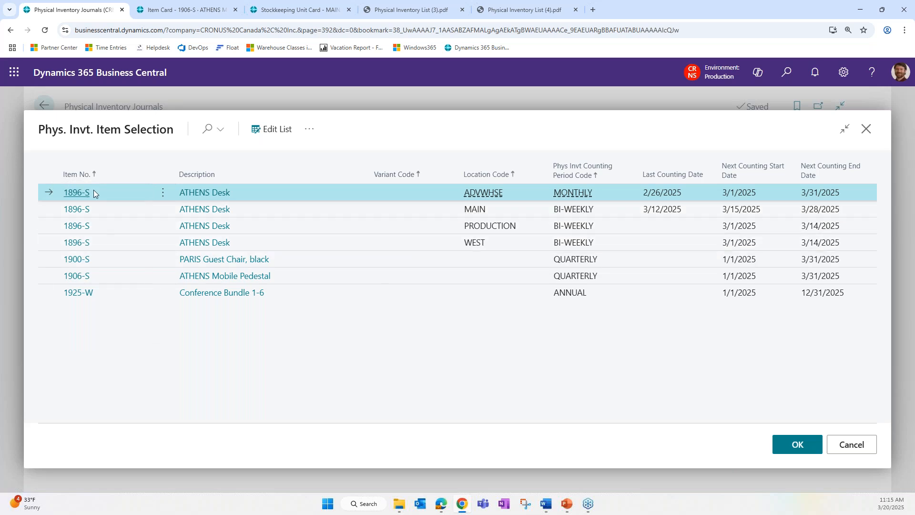
Filter the item selection to item number 1896-S and select all of its location lines.
left_click(112, 169)
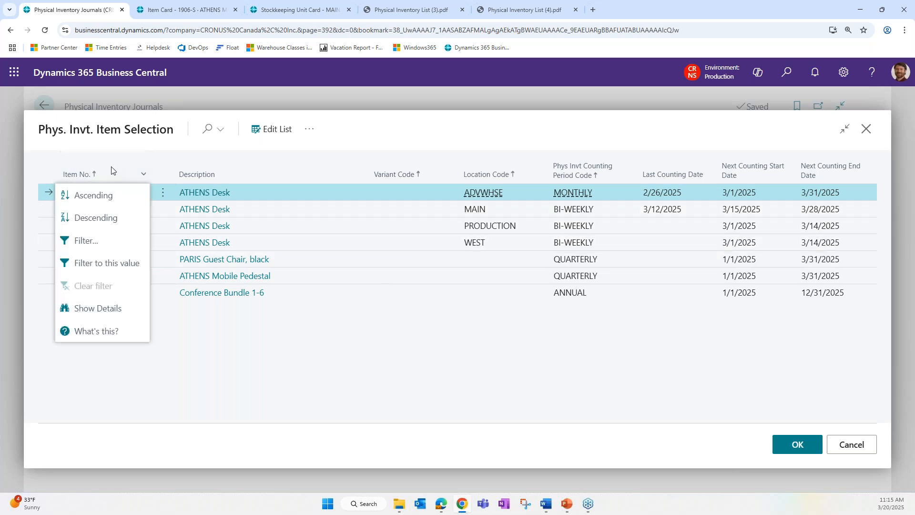
left_click(111, 264)
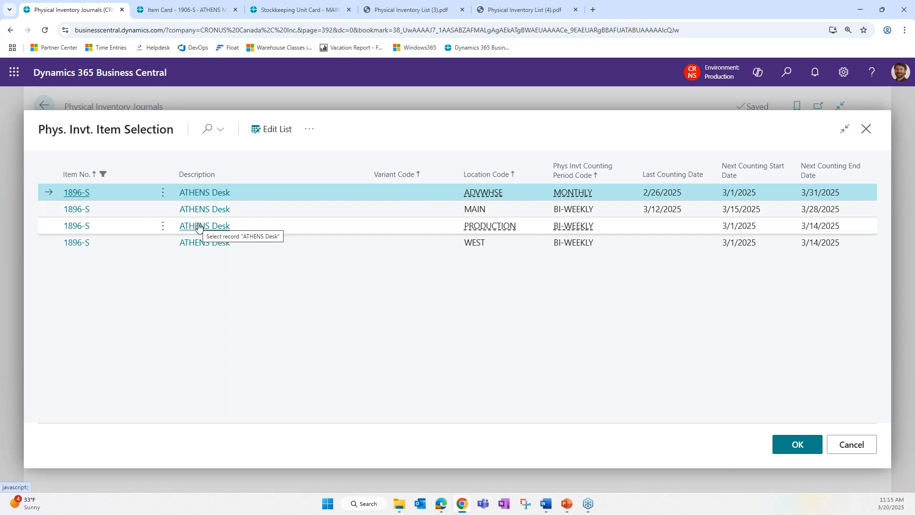
left_click(162, 192)
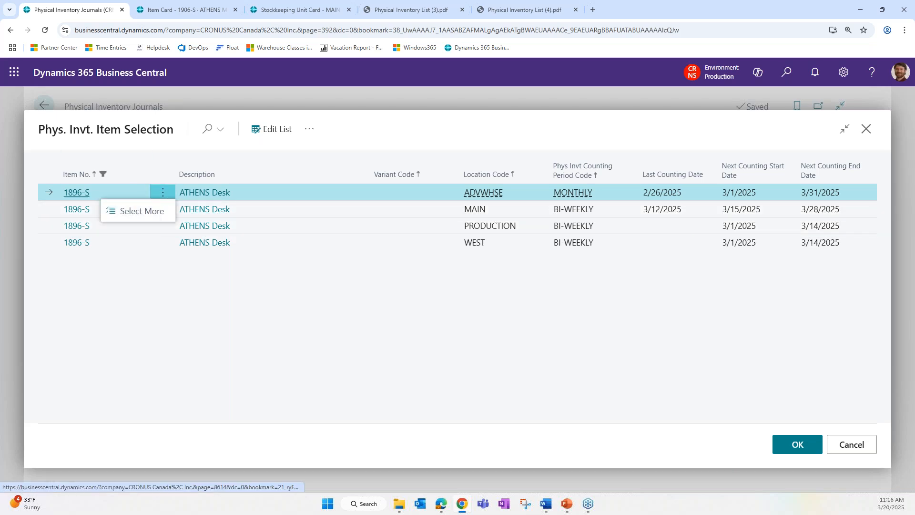
left_click(142, 212)
left_click(74, 174)
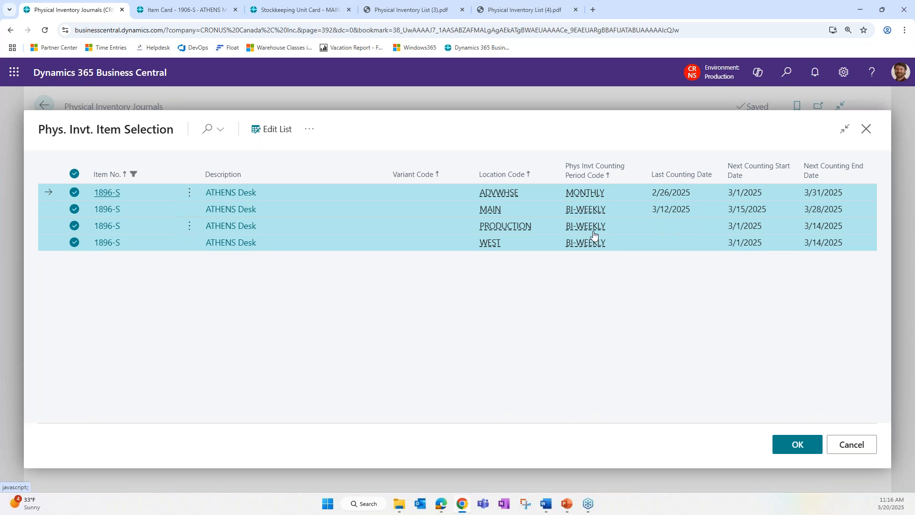
Reselect all the 1896-S location lines in the item selection and confirm the selection.
left_click(683, 211)
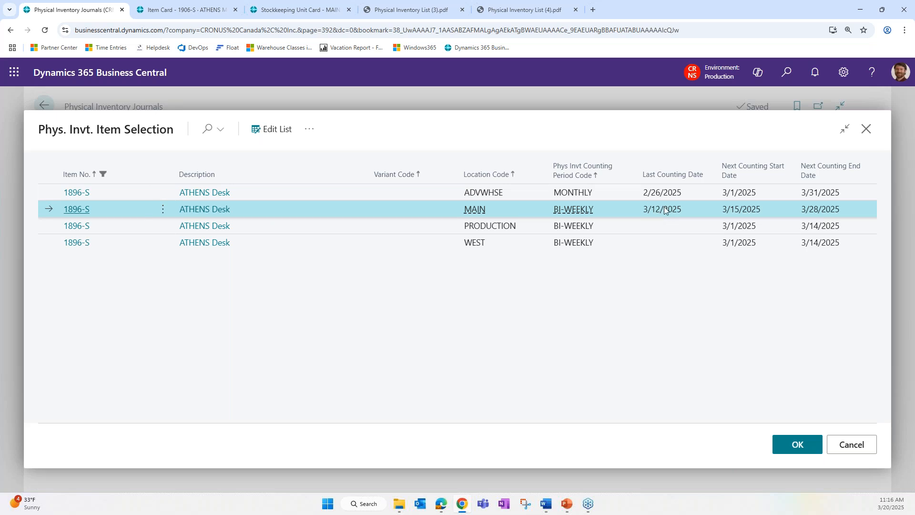
left_click(162, 195)
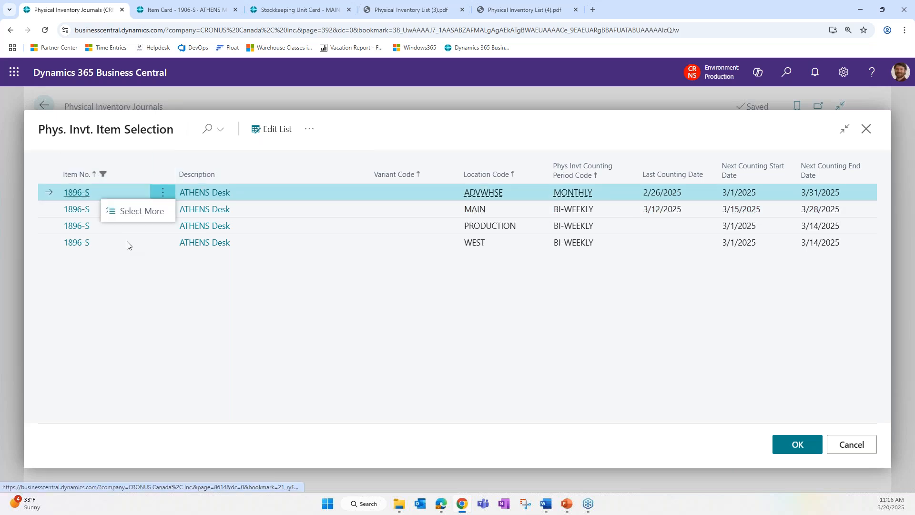
left_click(129, 210)
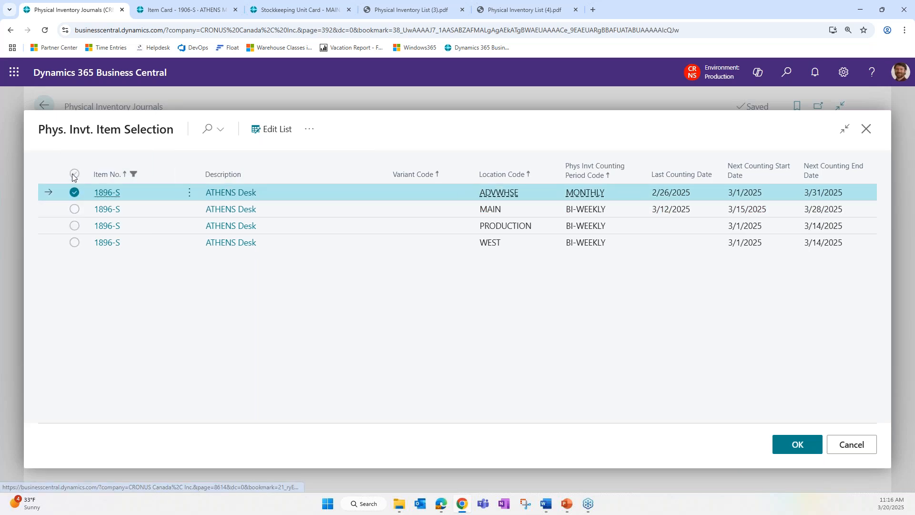
left_click(74, 174)
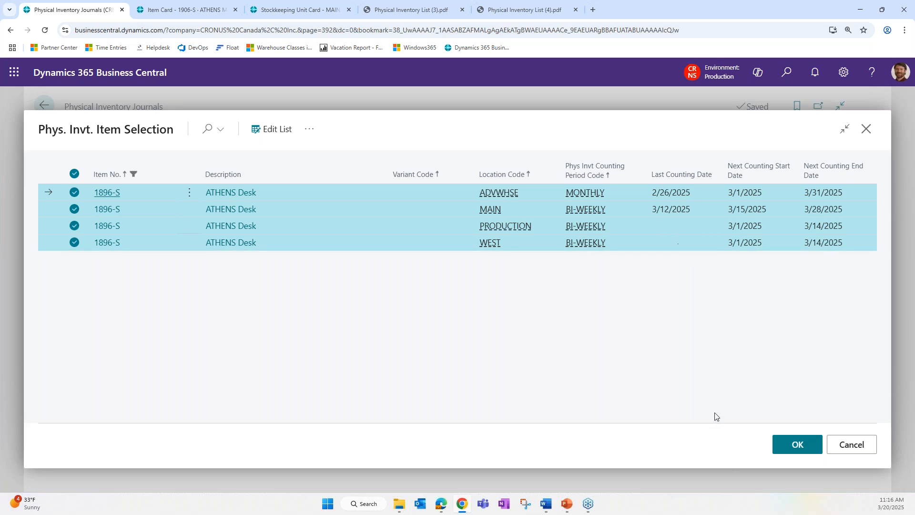
left_click(796, 445)
Keep the counting calculation's posting date at 3/20/2025 and set its document number to COUNT001.
left_click(480, 265)
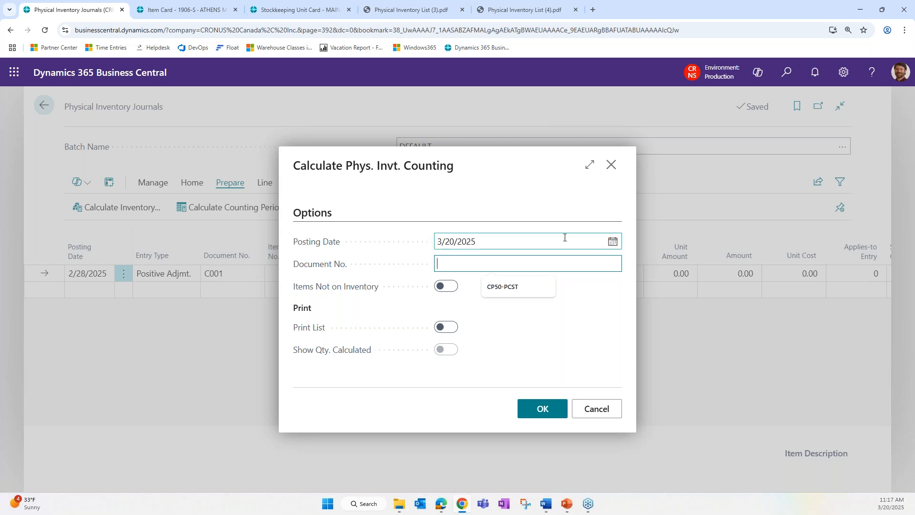
left_click(535, 241)
left_click(489, 243)
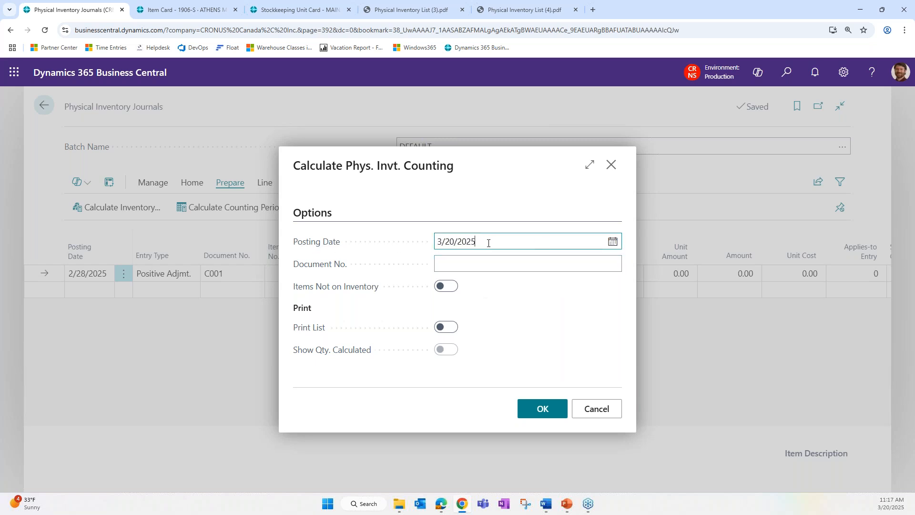
left_click_drag(488, 243, 397, 248)
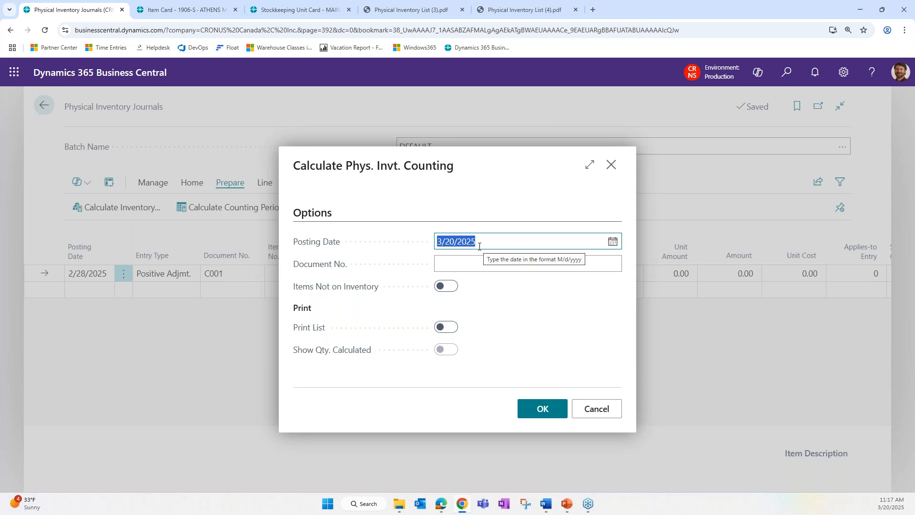
left_click(479, 246)
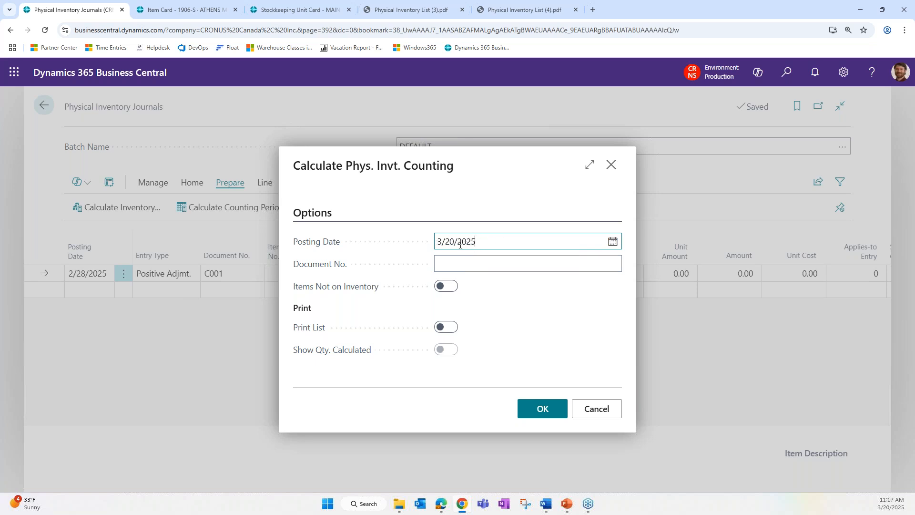
left_click(455, 261)
left_click(460, 241)
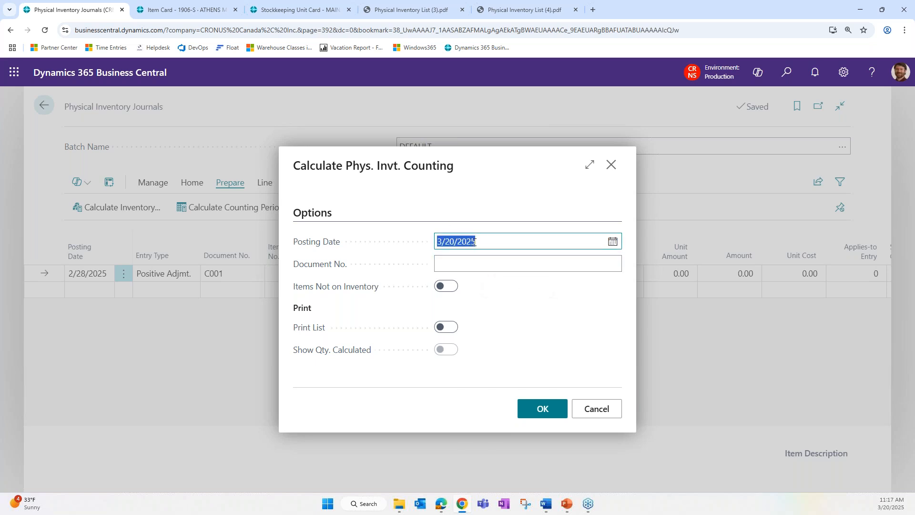
left_click(478, 242)
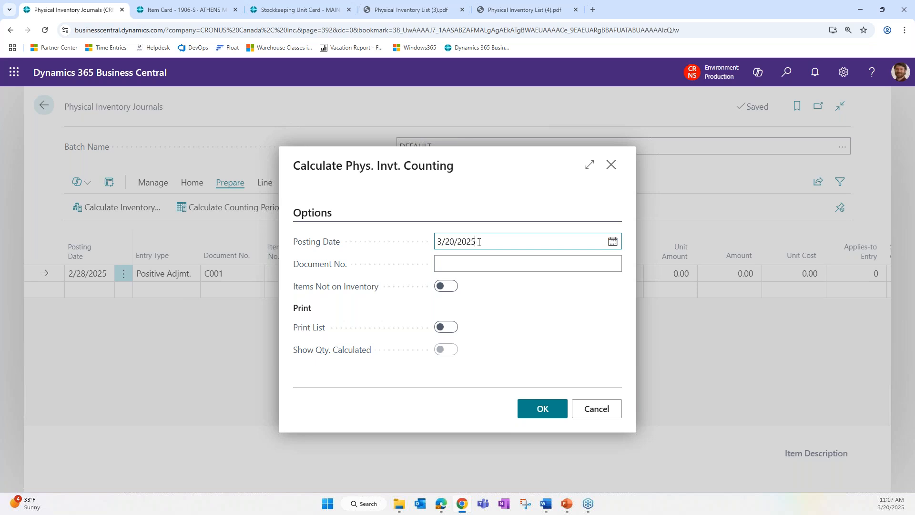
key("Tab")
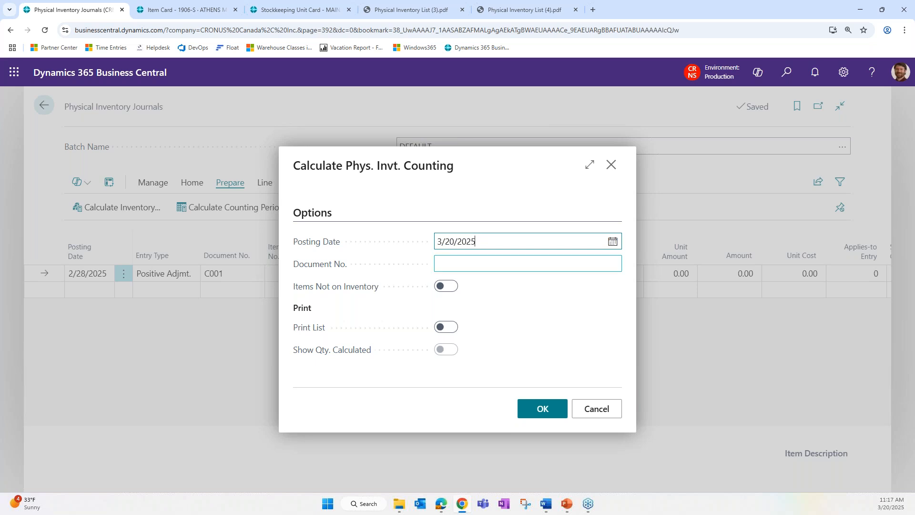
type("COUNT001")
key("Tab")
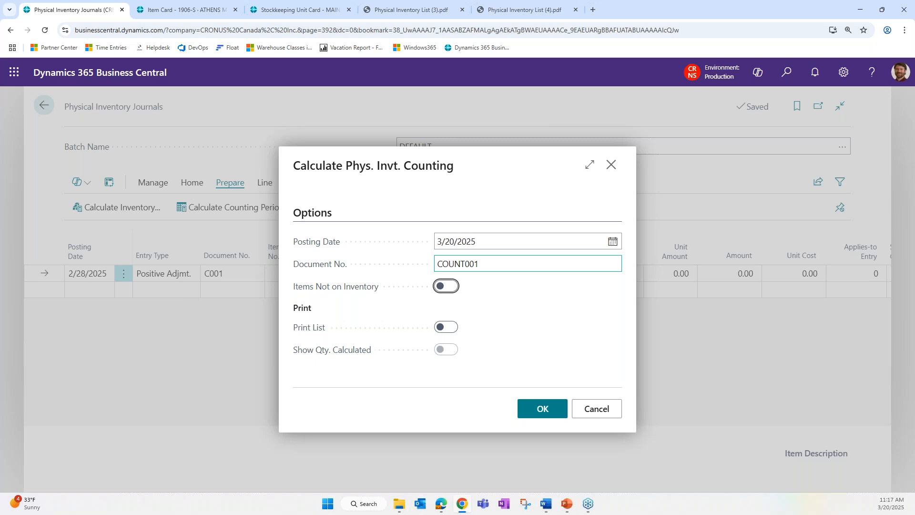
left_click(496, 269)
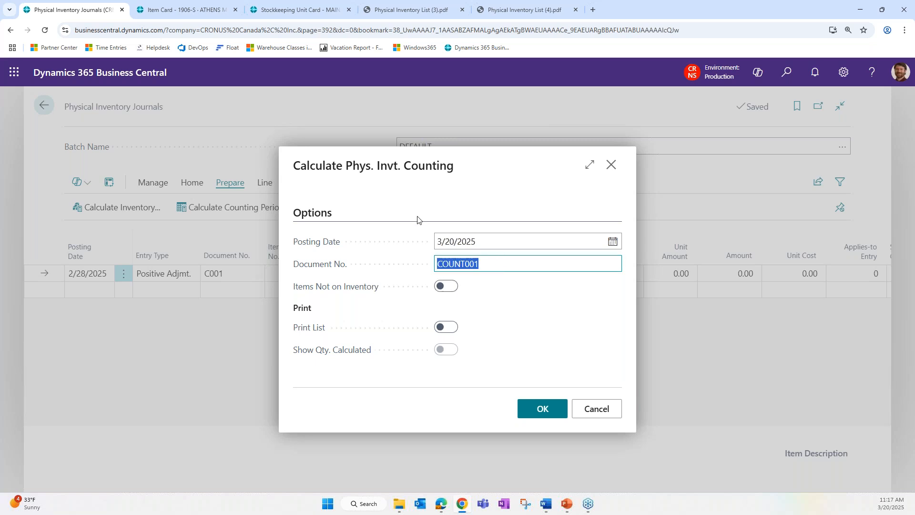
left_click(507, 259)
left_click_drag(507, 259, 352, 285)
left_click(488, 265)
left_click_drag(487, 265, 410, 264)
left_click(486, 262)
left_click_drag(486, 262, 413, 271)
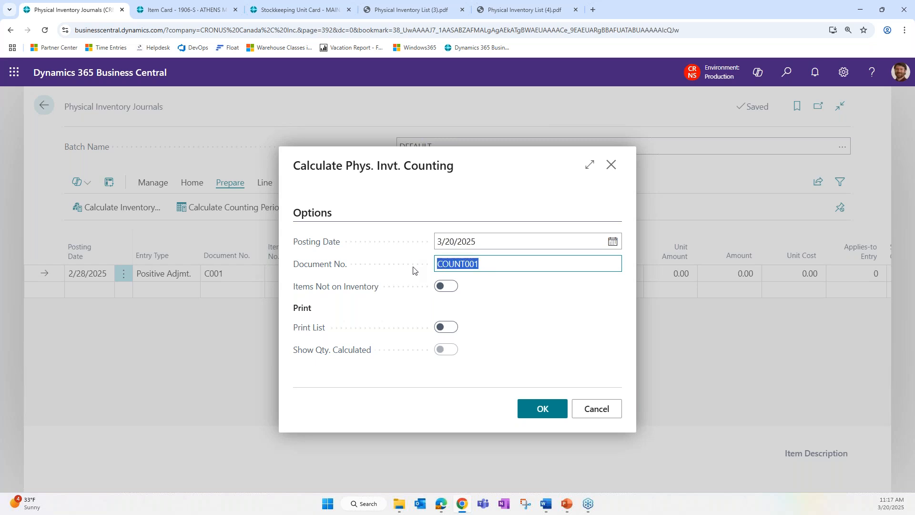
left_click(479, 262)
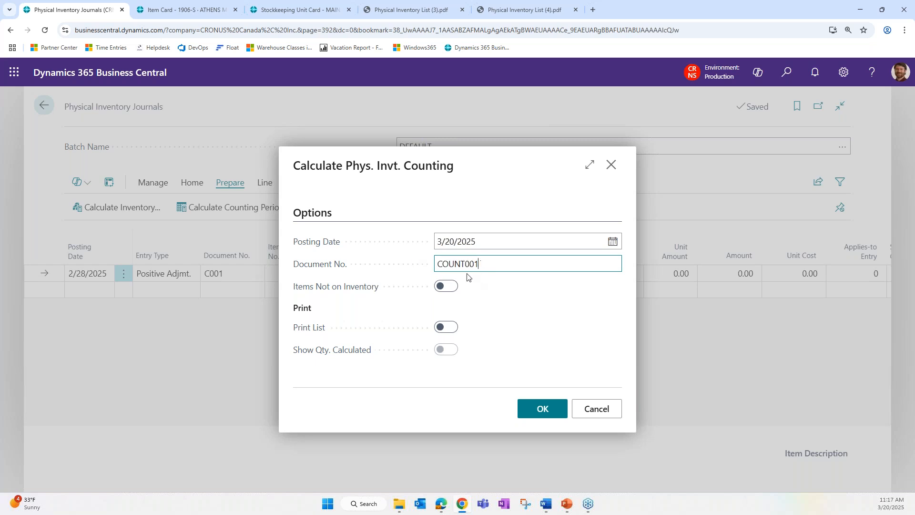
Include items not on inventory, leave list printing off, and run the physical inventory counting calculation.
left_click(446, 287)
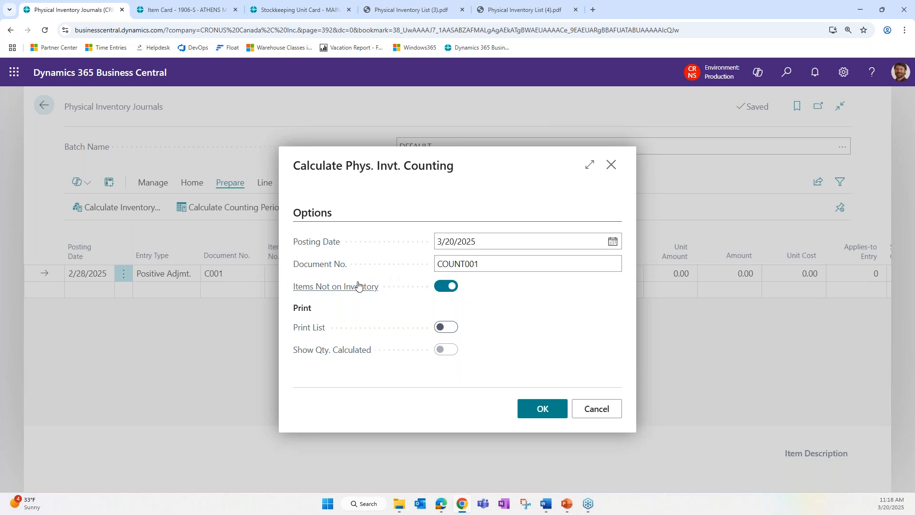
mouse_move(358, 286)
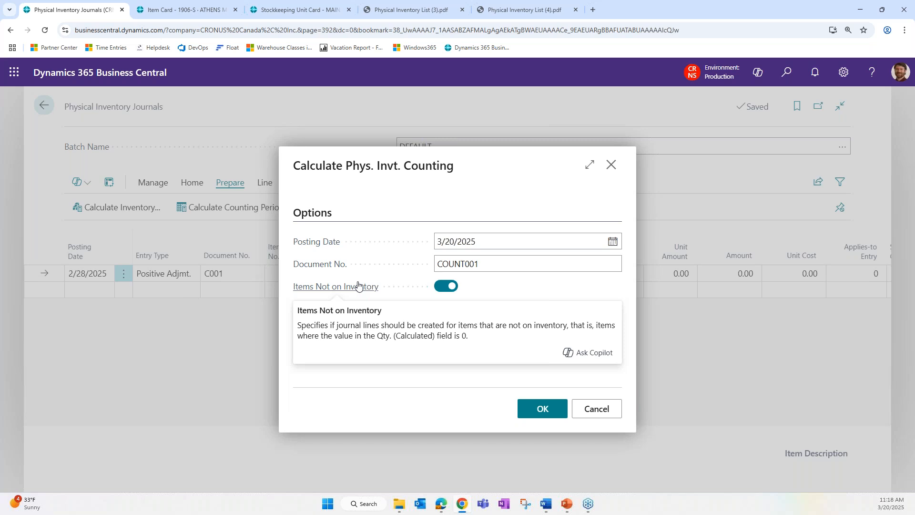
left_click(447, 286)
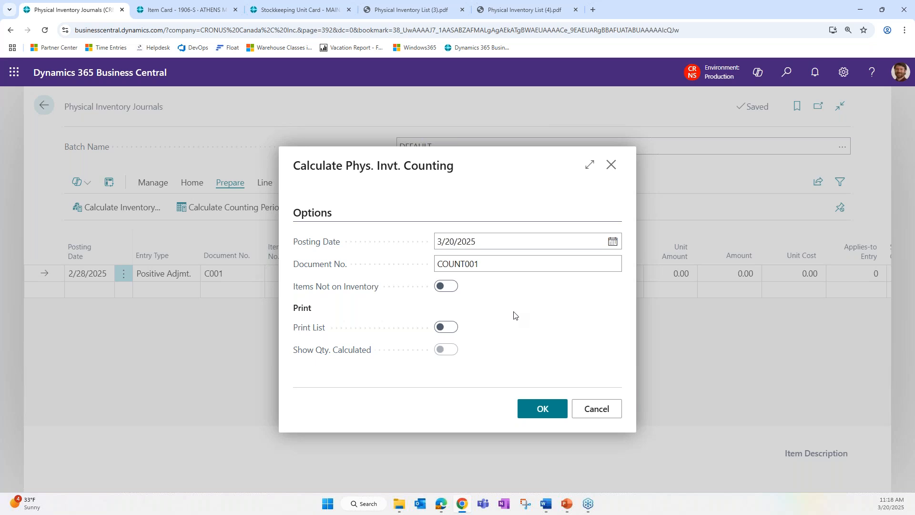
left_click(450, 288)
left_click(544, 407)
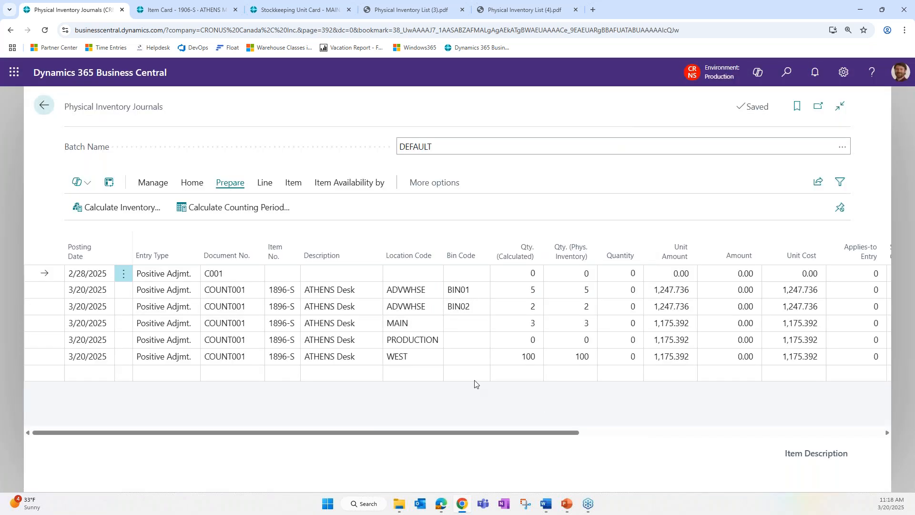
Delete the blank journal line with document number C001.
left_click(124, 273)
left_click(101, 316)
left_click(513, 316)
Examine the calculated quantities and bin codes of the two ADVWHSE lines for item 1896-S.
left_click(548, 288)
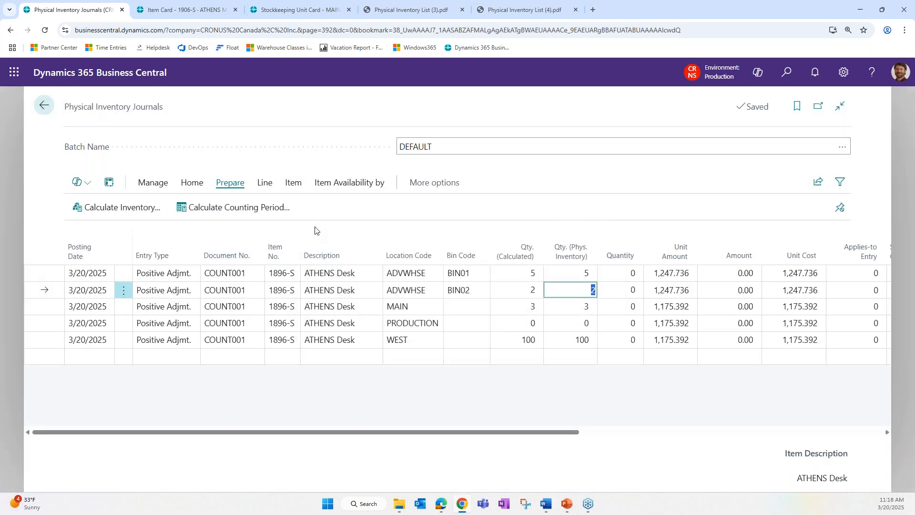
left_click(499, 292)
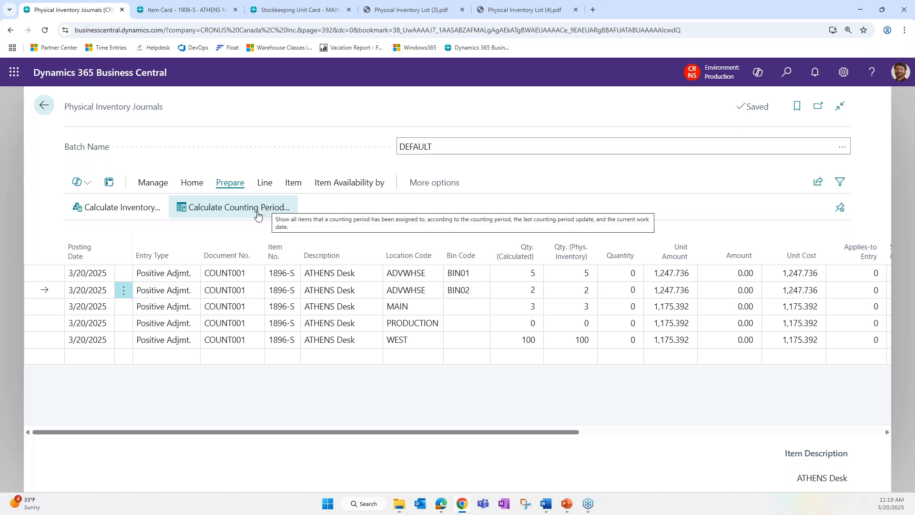
left_click(509, 275)
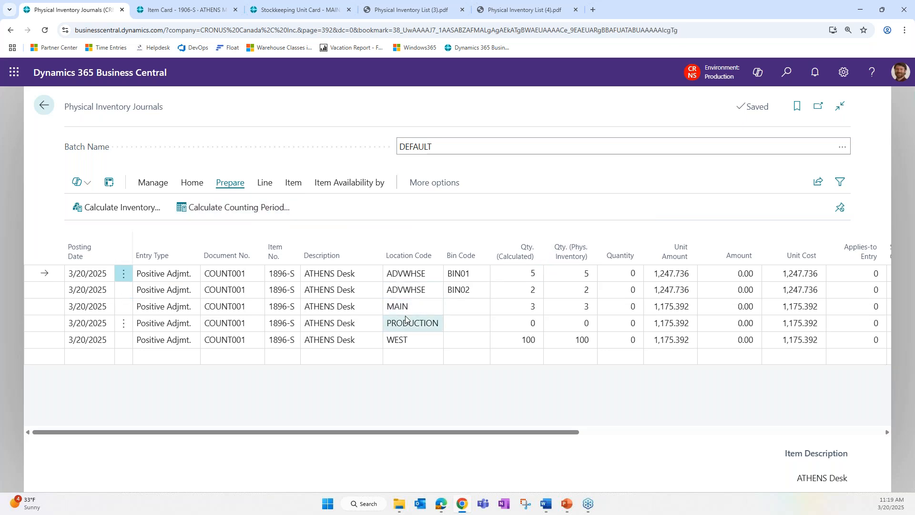
left_click(409, 273)
left_click(465, 289)
key("Up")
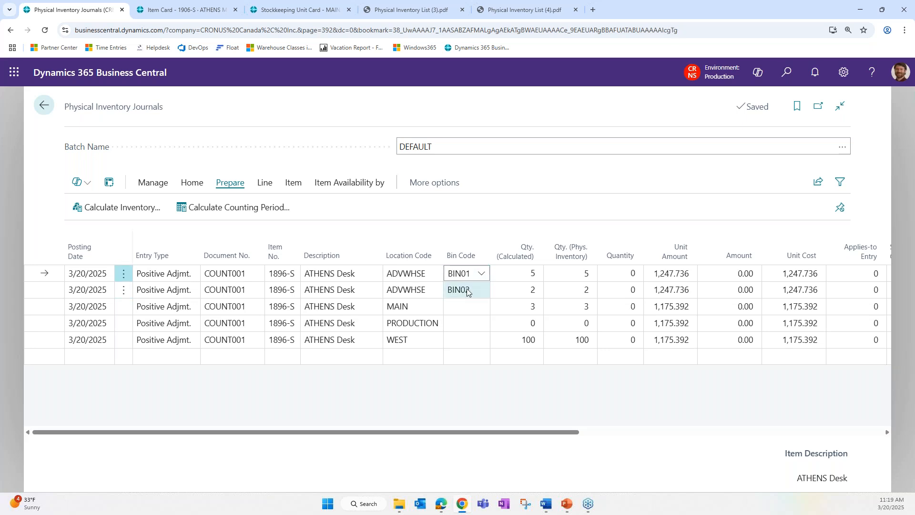
key("Down")
key("Up")
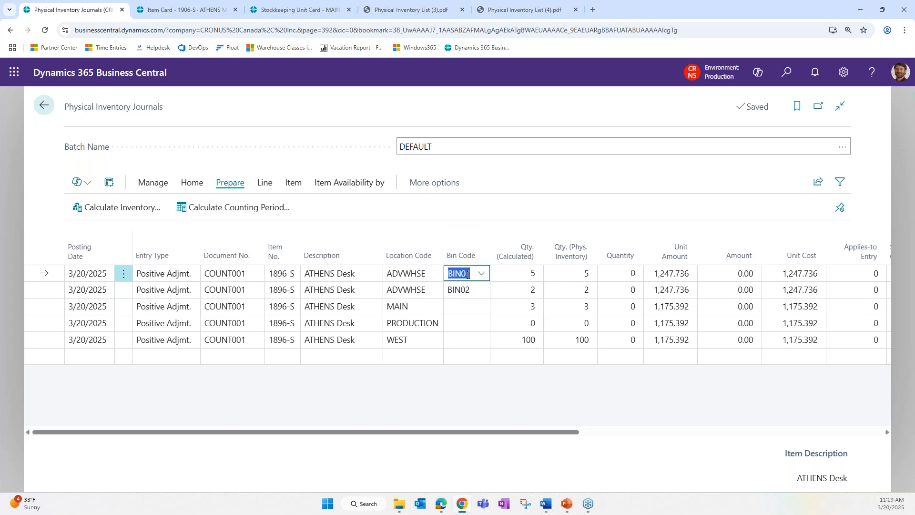
left_click(467, 274)
left_click_drag(449, 274, 480, 274)
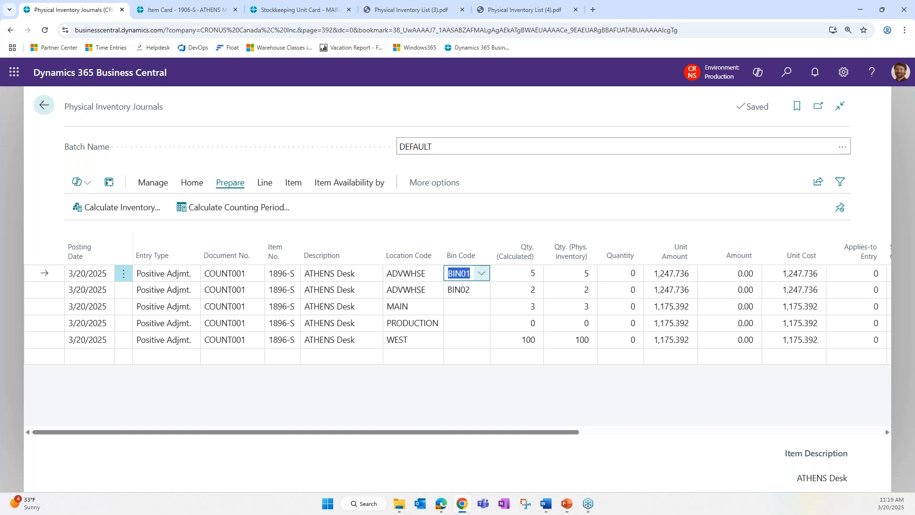
left_click(458, 290)
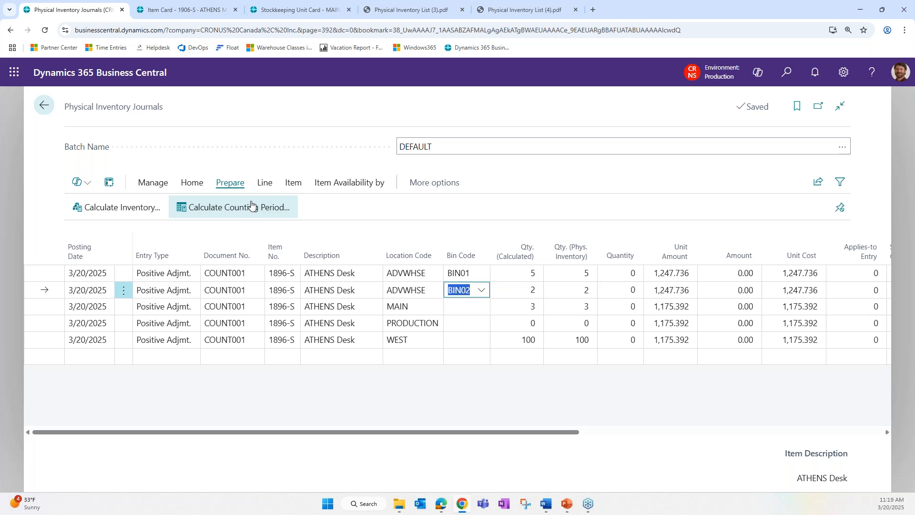
left_click(459, 274)
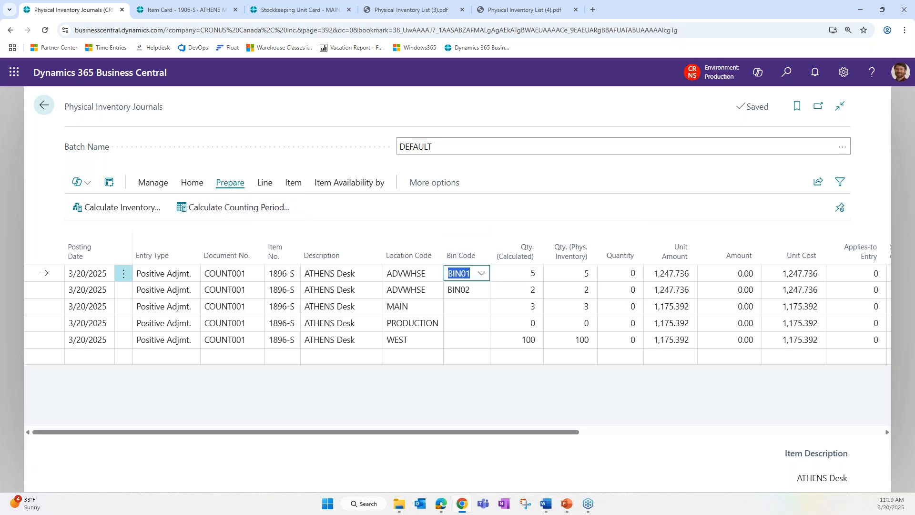
Compare the location codes of the MAIN, PRODUCTION and WEST journal lines with the ADVWHSE lines.
left_click(409, 323)
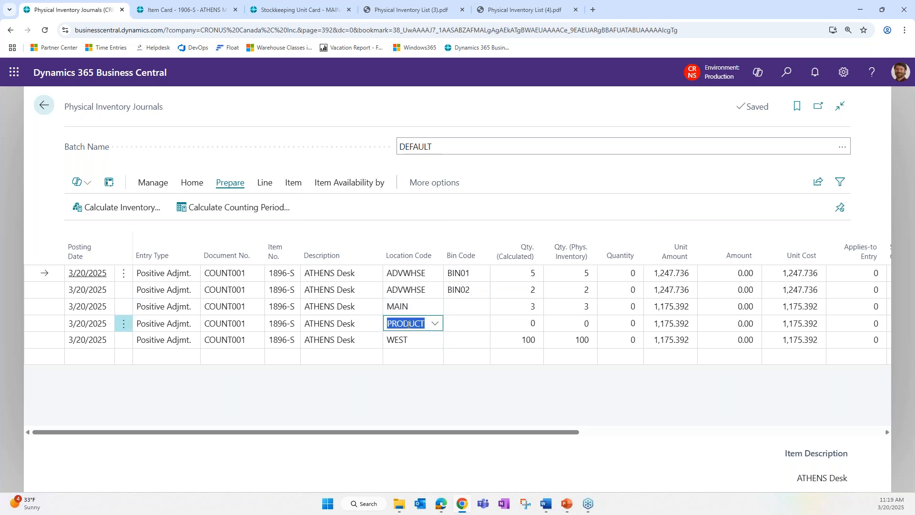
left_click(405, 340)
left_click(407, 308)
left_click(412, 292)
left_click(411, 308)
left_click(412, 324)
left_click(413, 338)
left_click(407, 307)
left_click(413, 323)
left_click(408, 306)
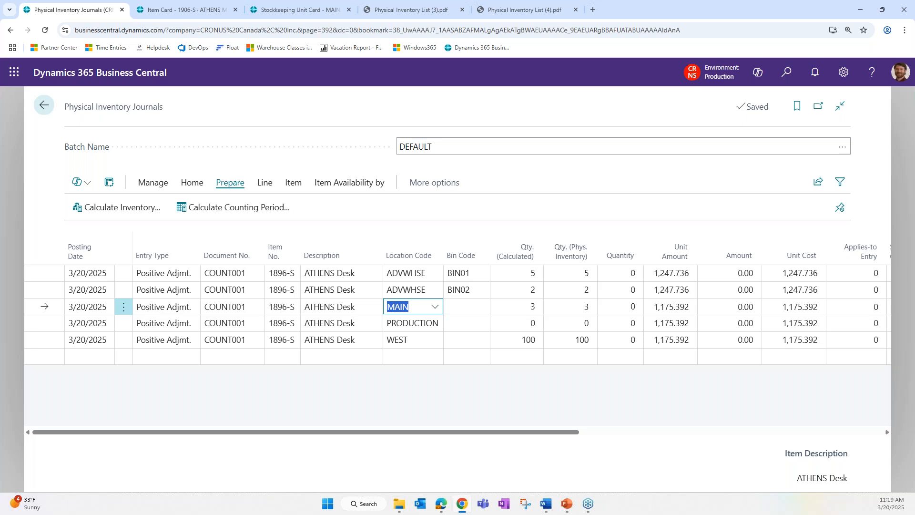
left_click(418, 324)
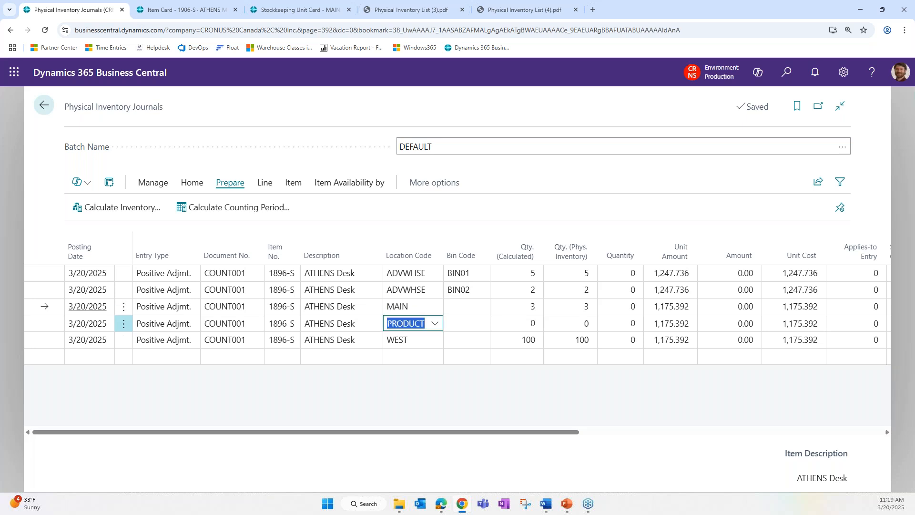
left_click(414, 308)
Check how item number, location code and bin code combine on the BIN01 and BIN02 journal lines.
left_click(412, 275)
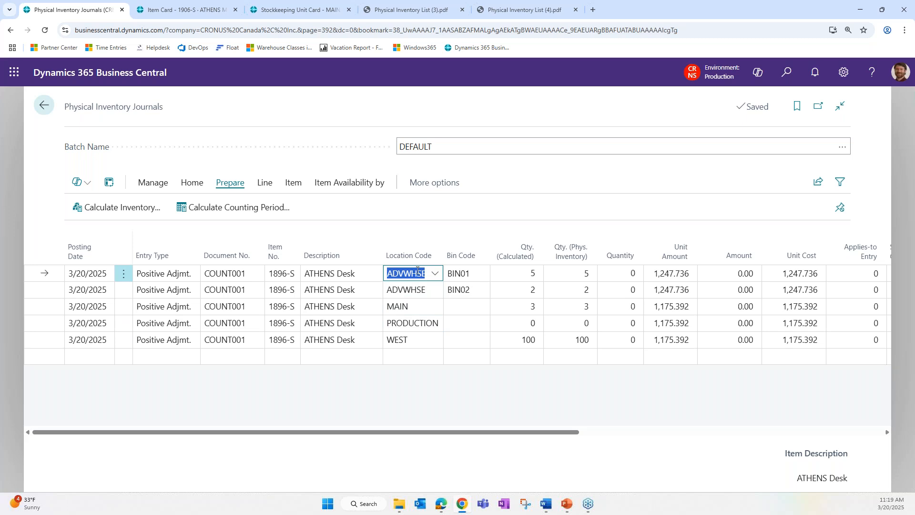
left_click(456, 271)
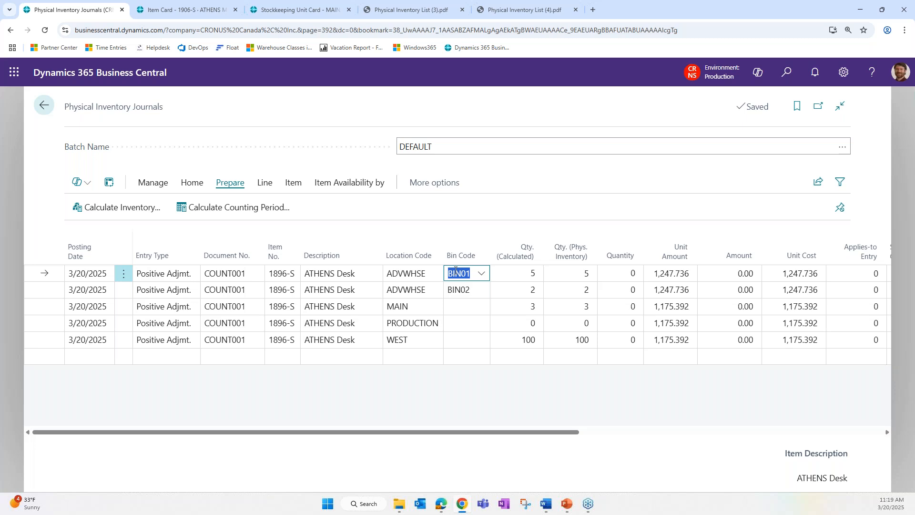
left_click(460, 290)
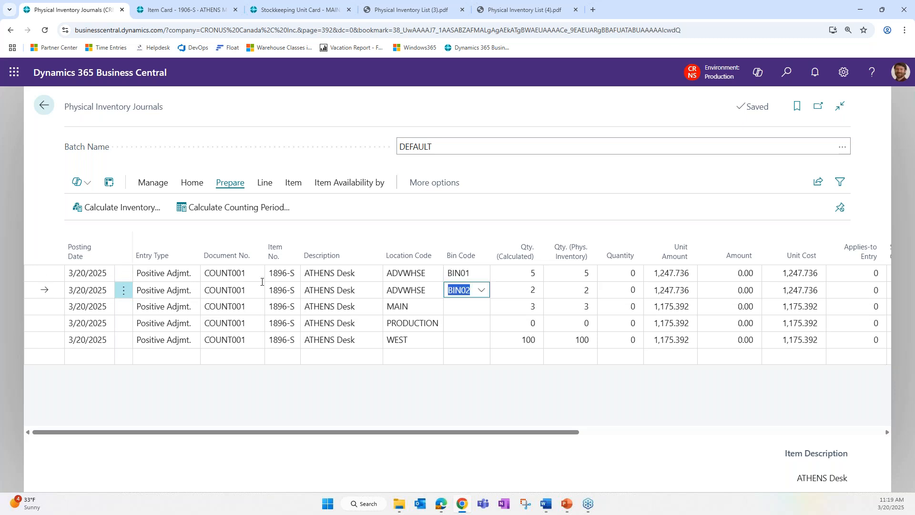
left_click(280, 293)
left_click(401, 289)
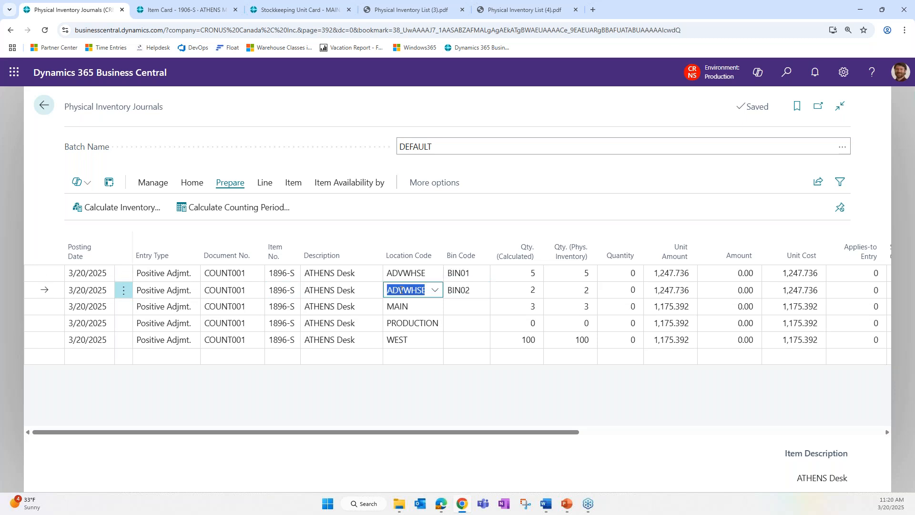
left_click(277, 290)
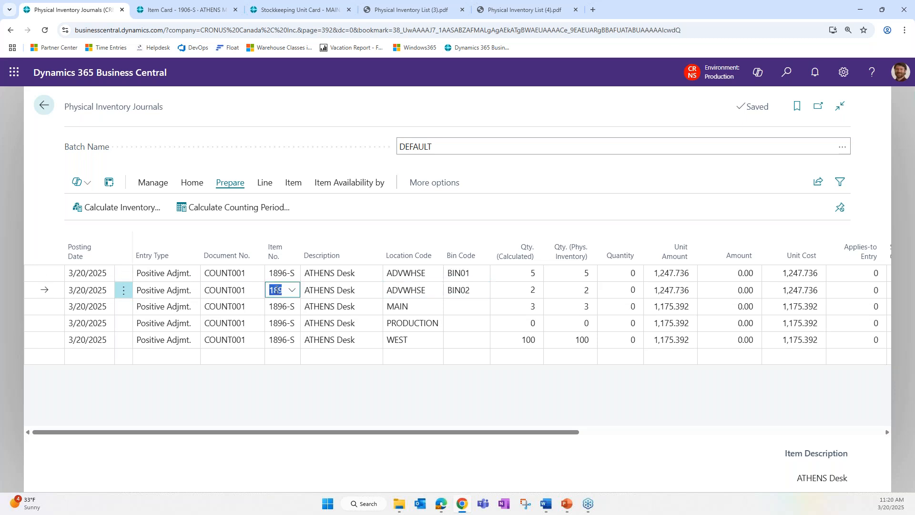
Compare the calculated quantities of item 1896-S between the BIN01 and BIN02 lines at ADVWHSE.
left_click(458, 290)
left_click(497, 270)
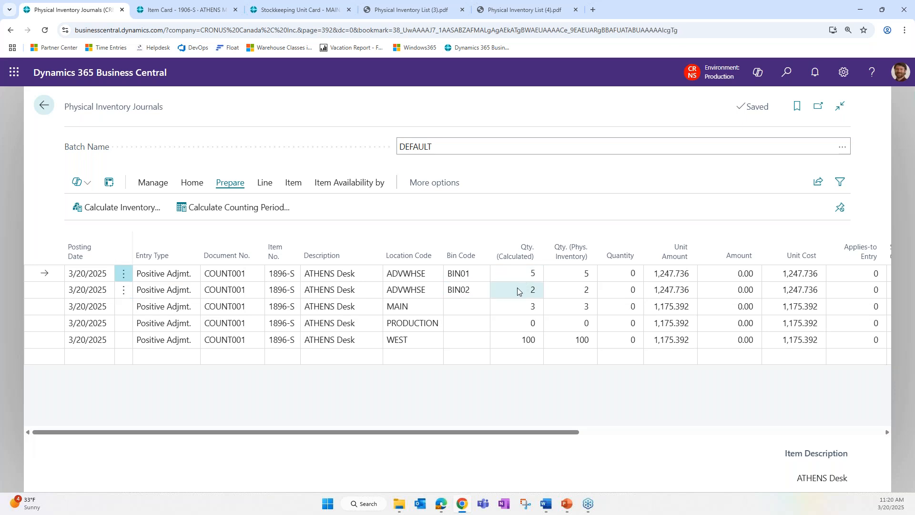
left_click(479, 274)
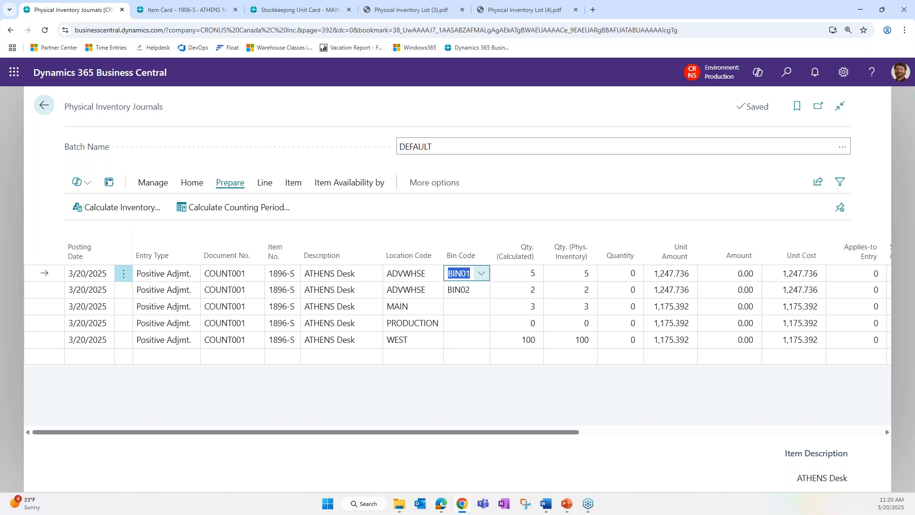
left_click(473, 295)
left_click(534, 273)
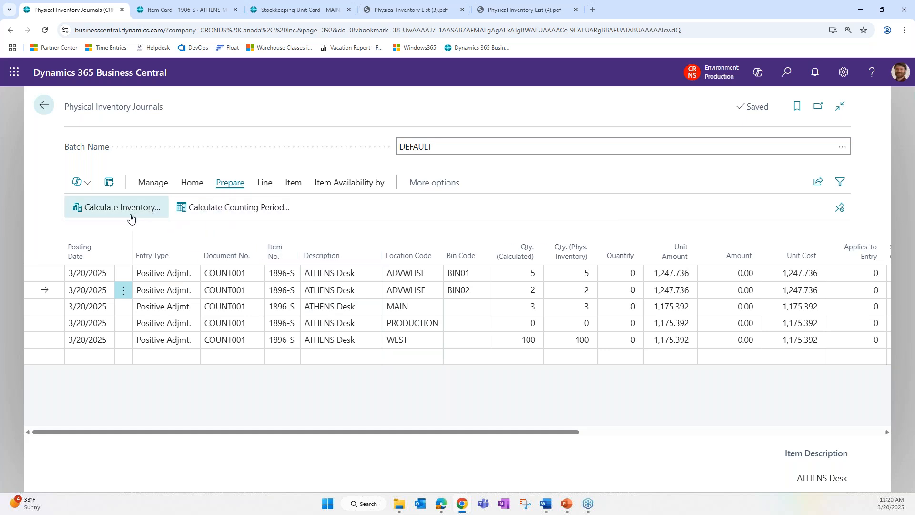
Start the Calculate Inventory batch job with document number COUNT002, checking its posting date.
left_click(112, 215)
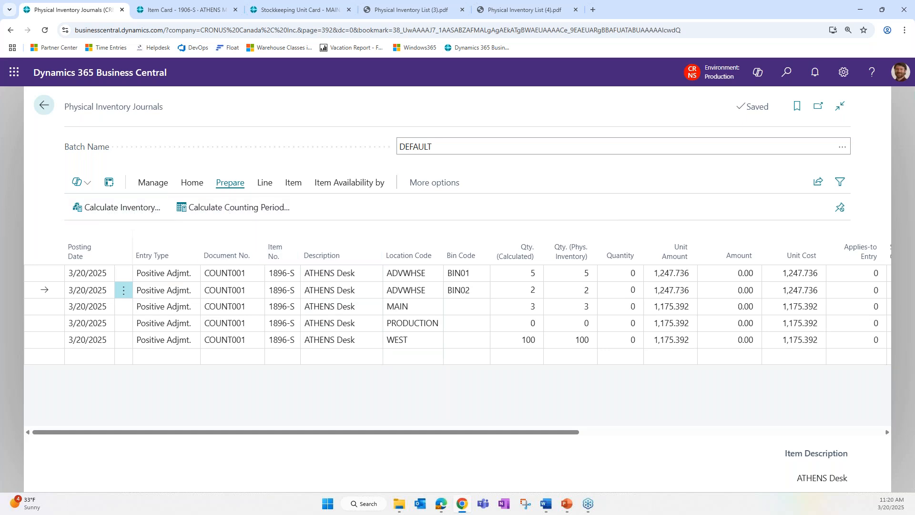
left_click(124, 213)
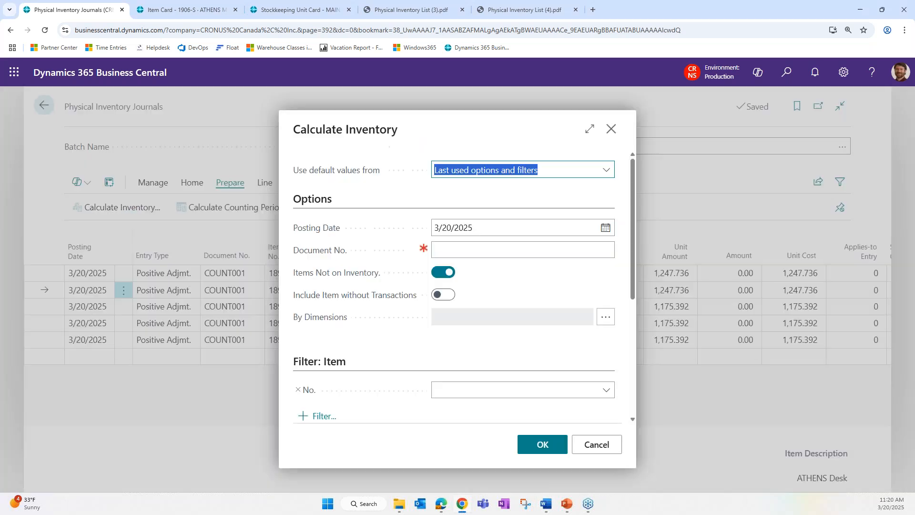
left_click(492, 250)
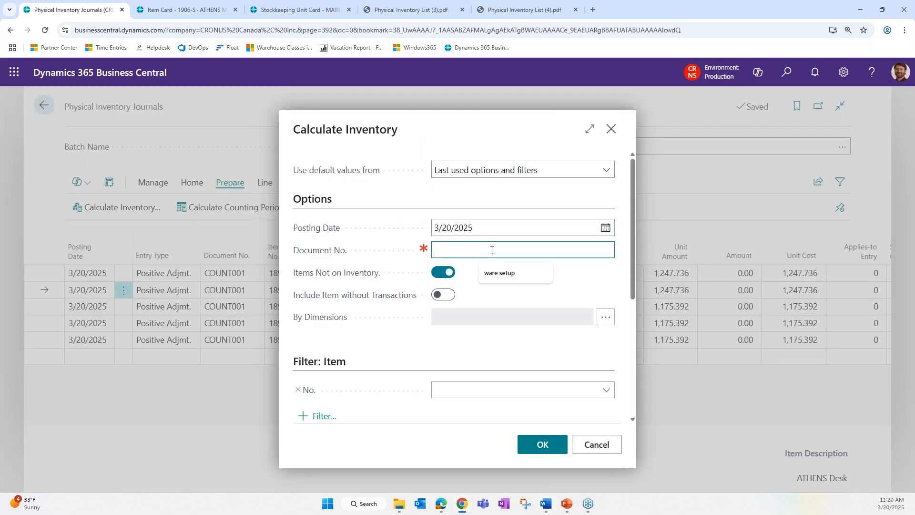
type("COUNT002")
key("Tab")
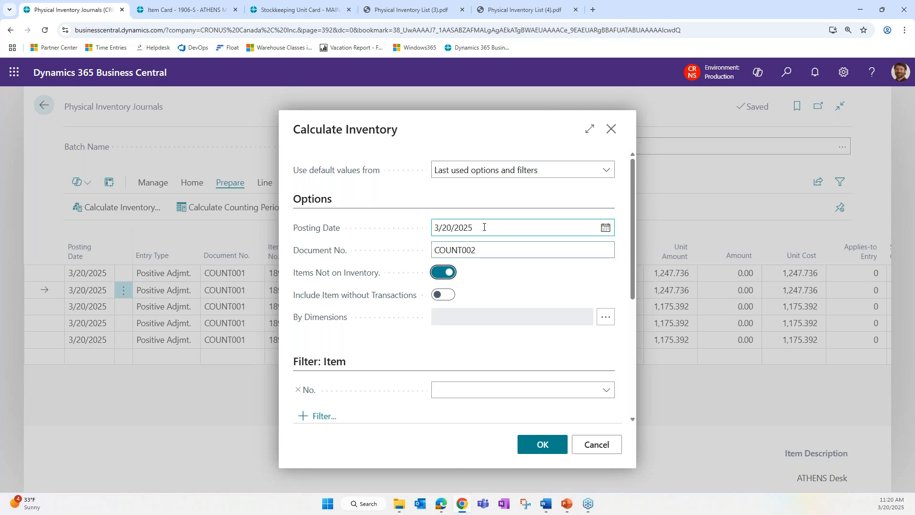
left_click(467, 226)
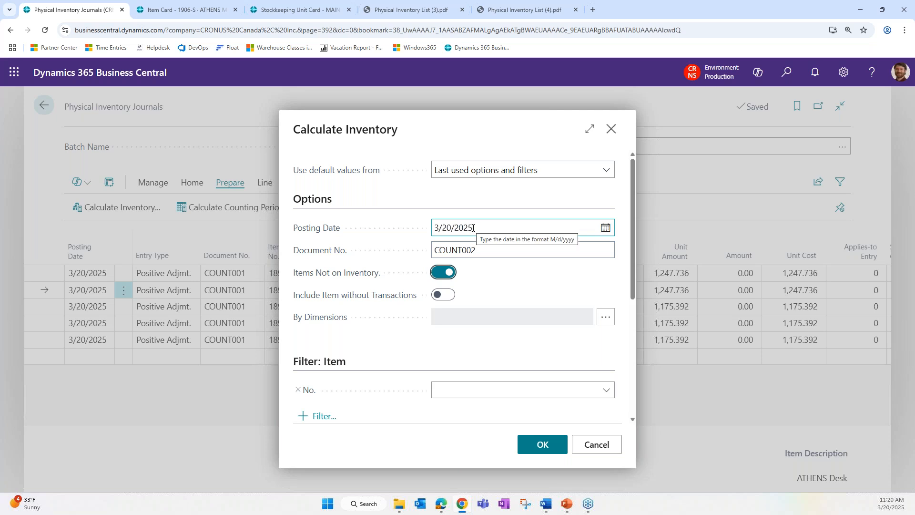
left_click(484, 248)
left_click_drag(490, 250, 399, 264)
left_click(496, 251)
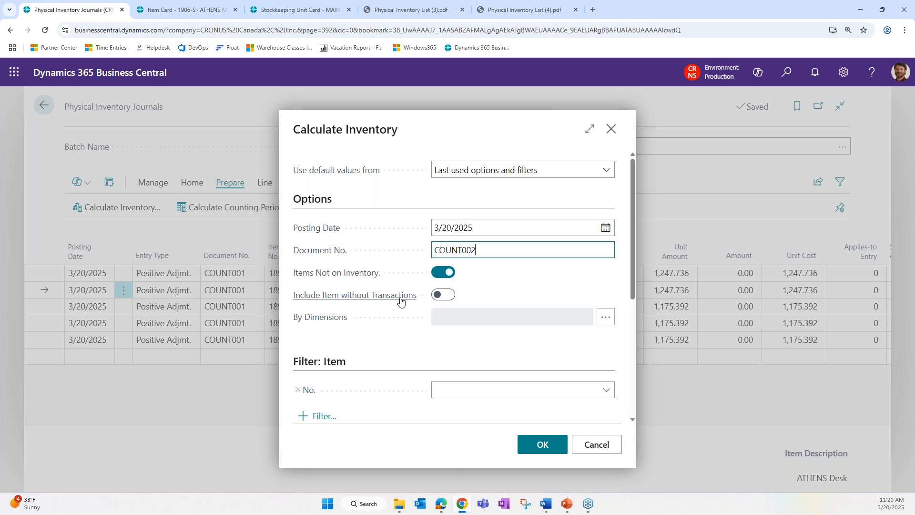
Clear the bin filter and choose BIN01 again from the bins of location ADVWHSE.
mouse_move(401, 299)
scroll(628, 250, "down", 3)
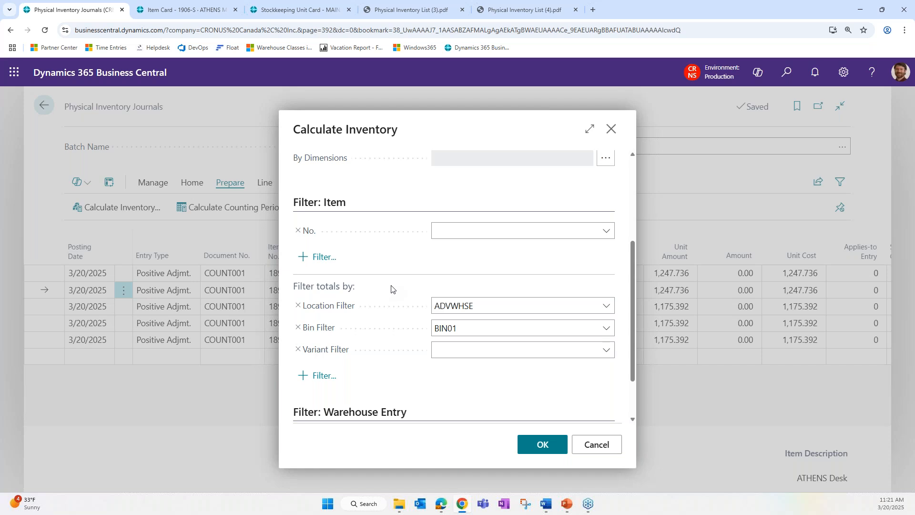
left_click(452, 232)
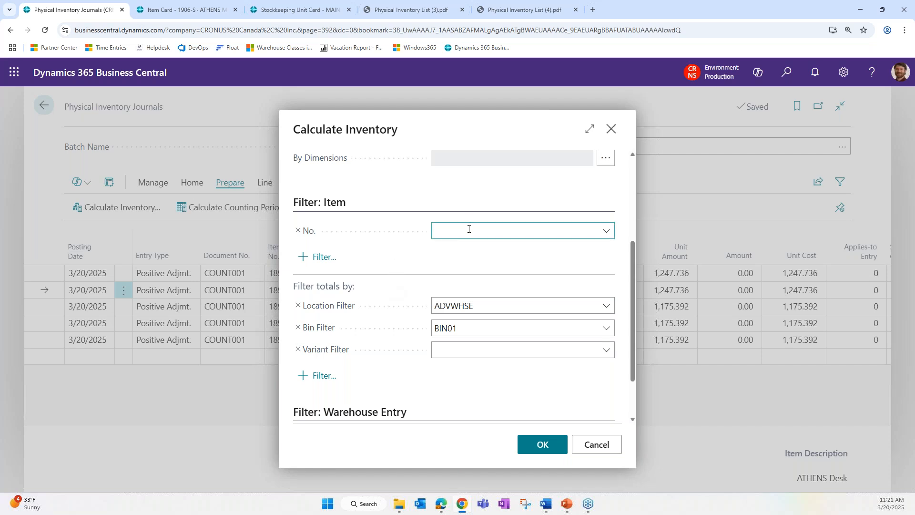
left_click(514, 301)
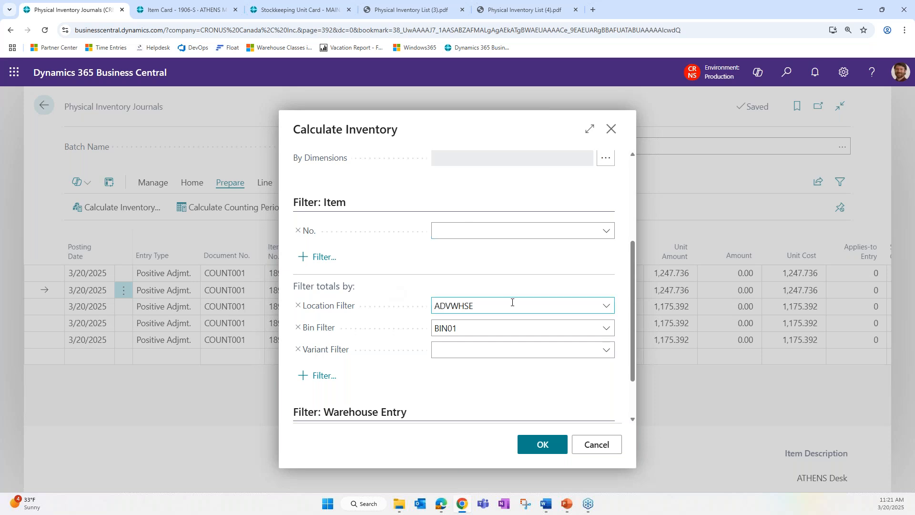
double_click(484, 307)
double_click(472, 322)
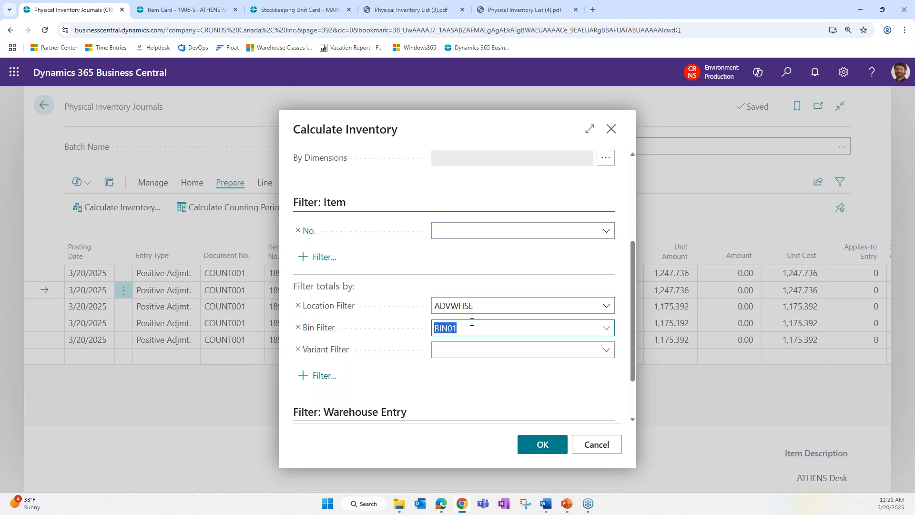
key("BackSpace")
double_click(478, 307)
left_click(466, 328)
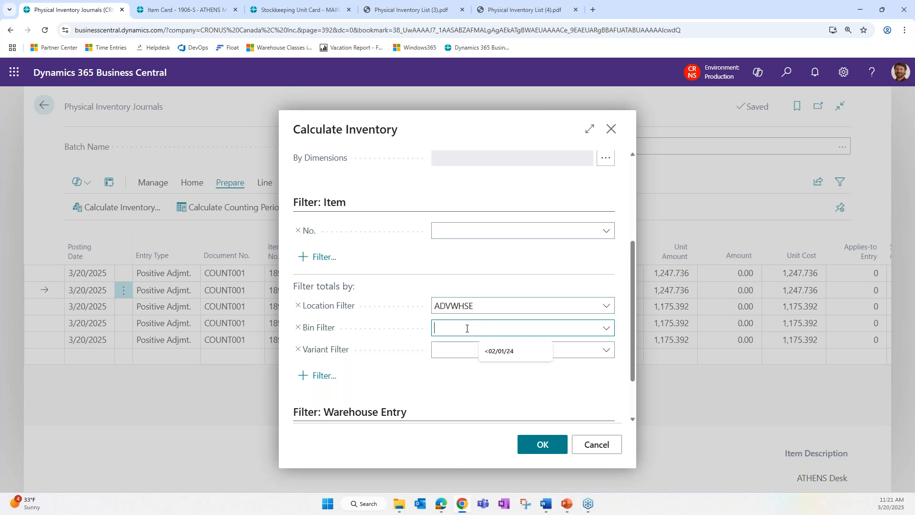
double_click(483, 307)
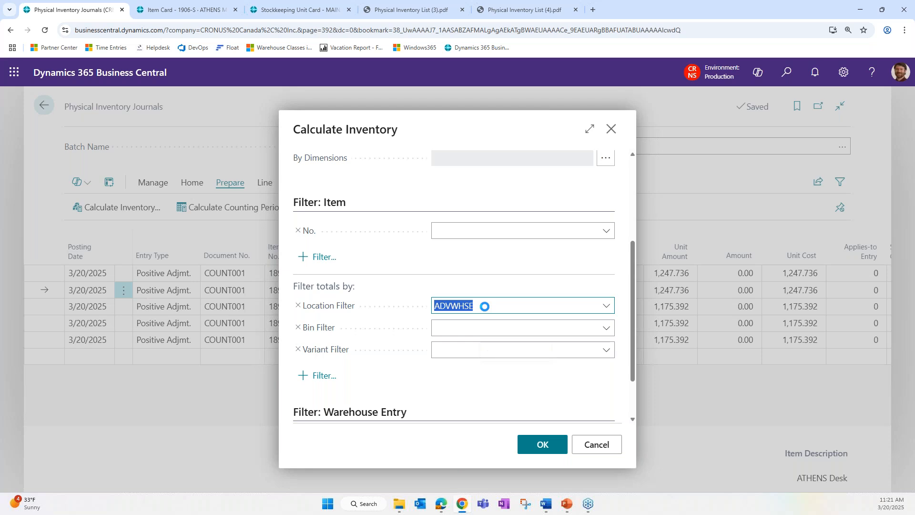
left_click(459, 327)
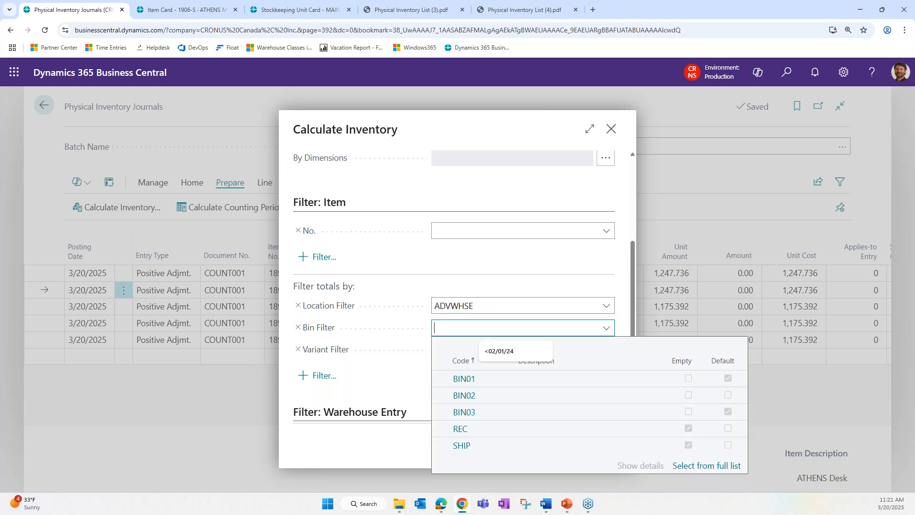
left_click(482, 377)
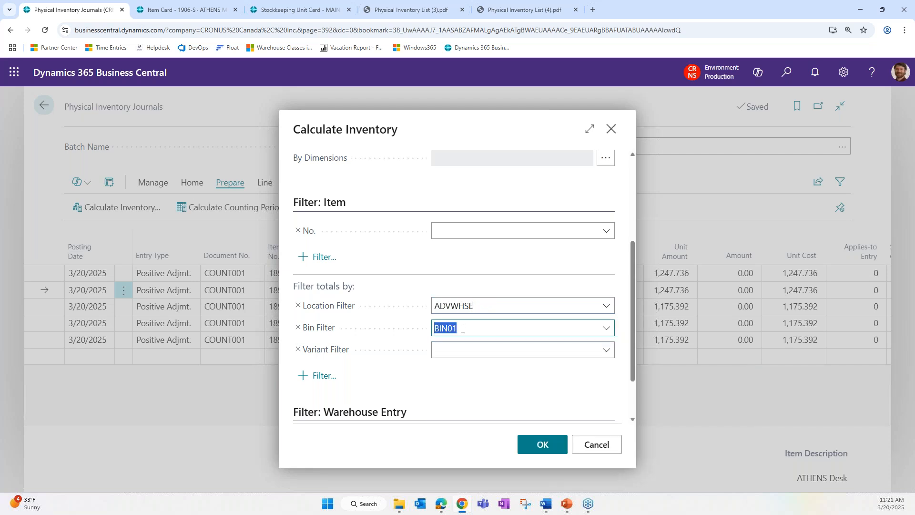
Run the inventory calculation for location ADVWHSE and bin BIN01, leaving the item number filter blank.
left_click(497, 306)
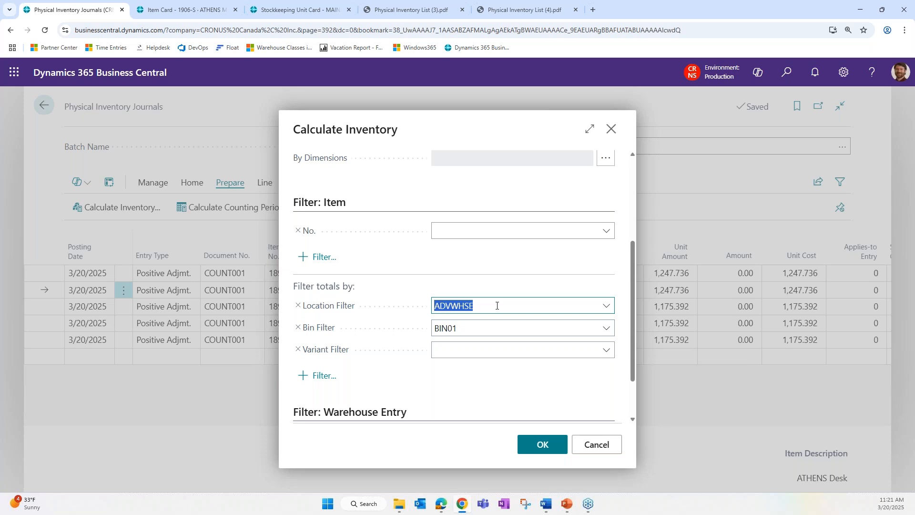
left_click(482, 331)
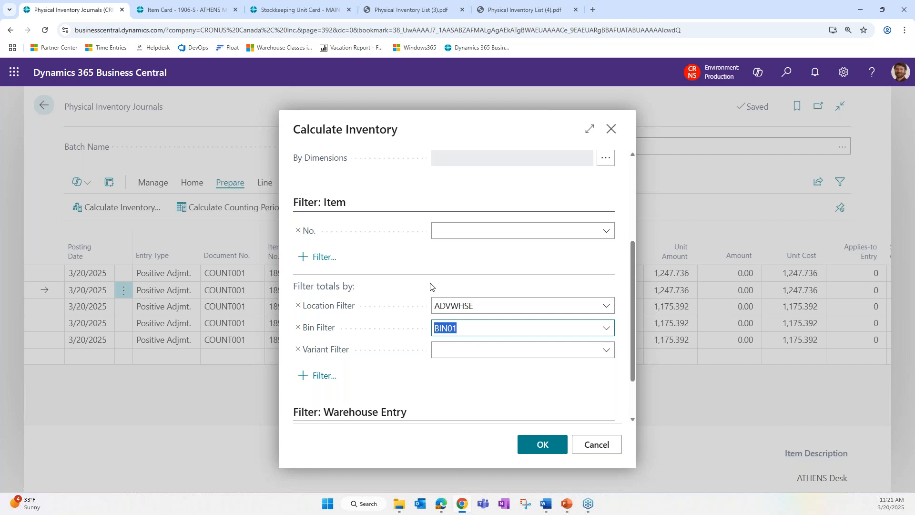
left_click(445, 229)
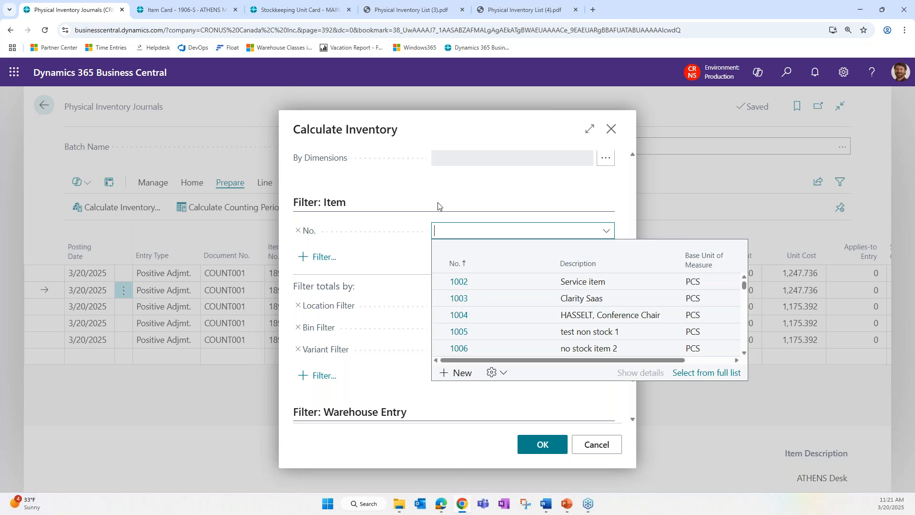
left_click(439, 205)
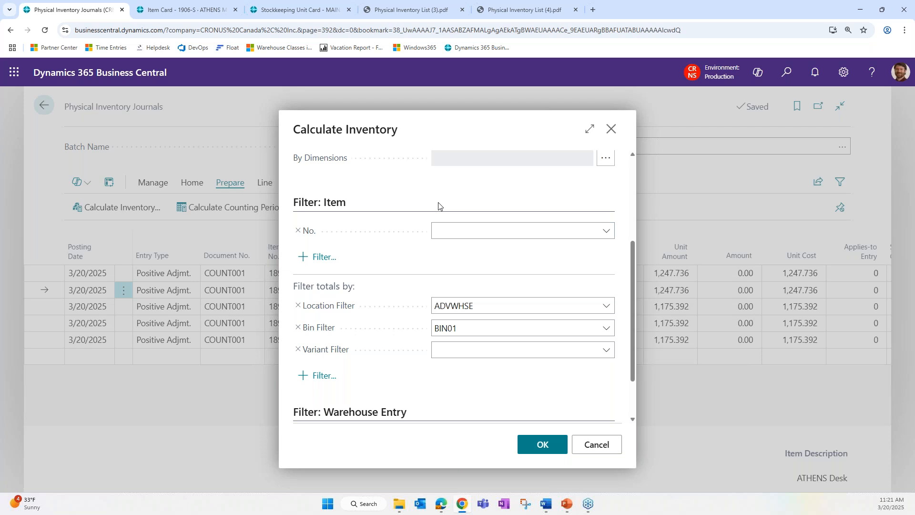
left_click(468, 326)
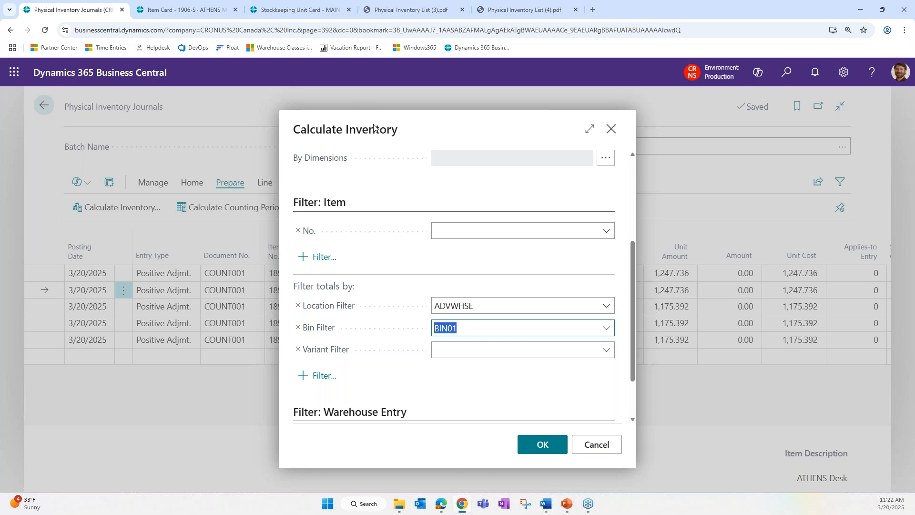
left_click(551, 443)
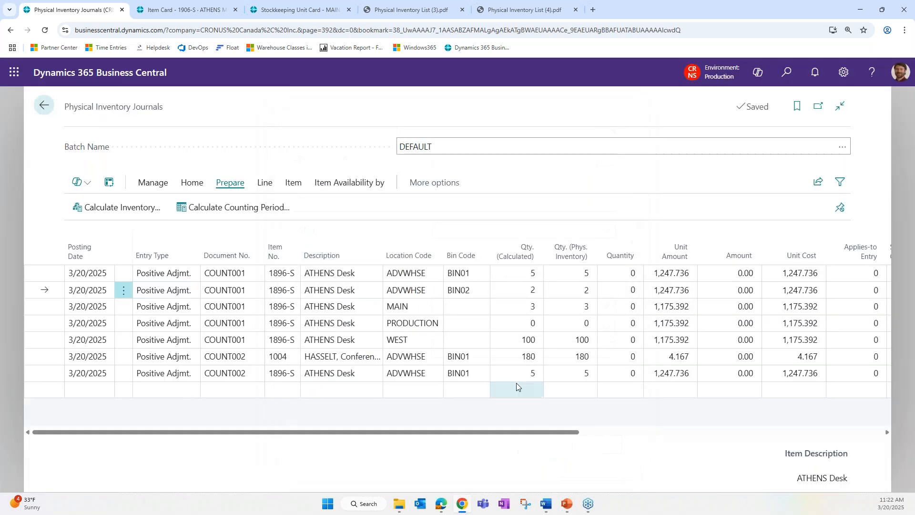
Recheck the location and bin filters in Calculate Inventory and close the dialog without running it.
left_click(138, 213)
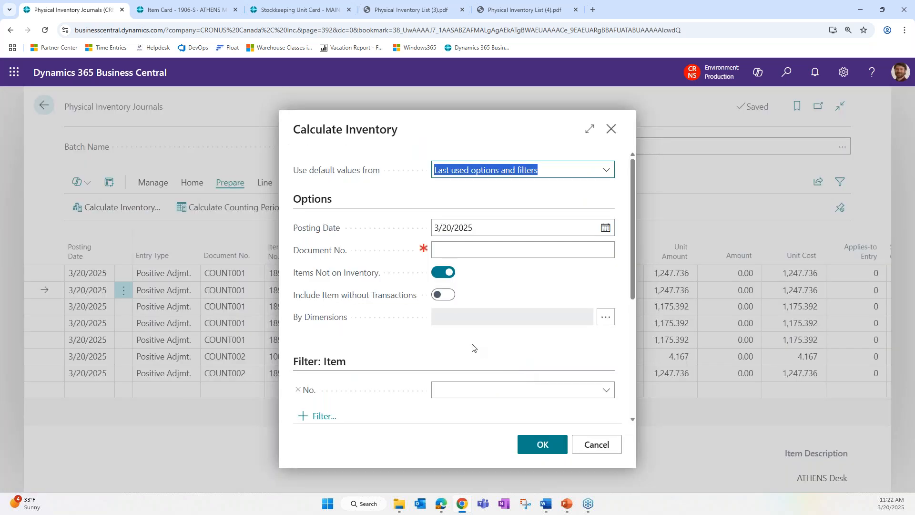
scroll(471, 351, "down", 5)
left_click(447, 268)
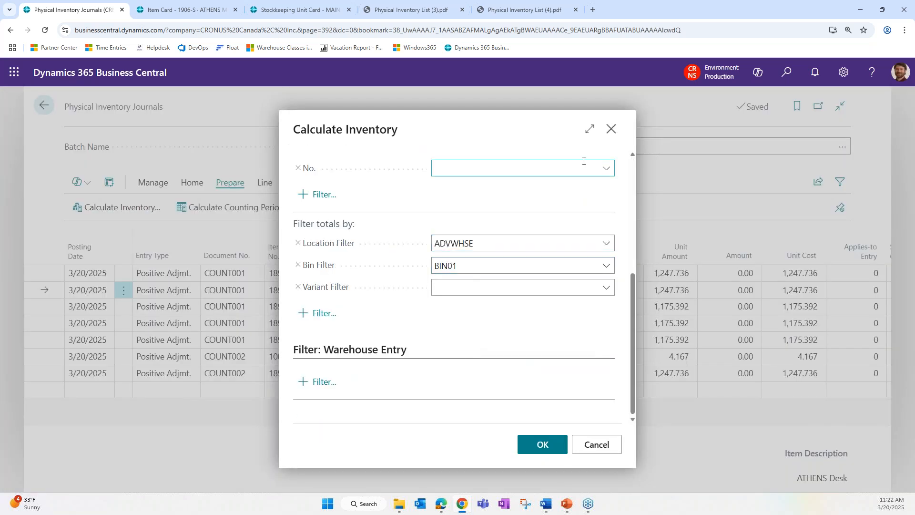
left_click(610, 130)
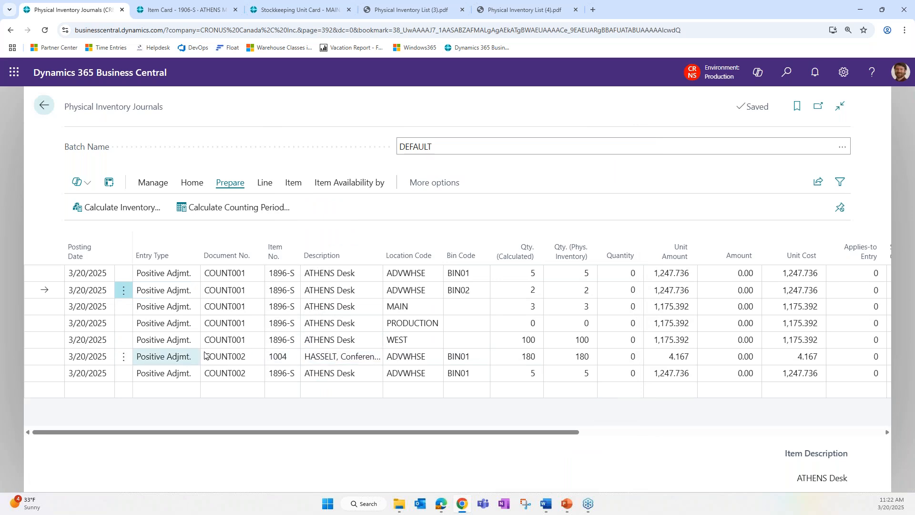
Examine the document numbers, bin codes and physical quantities of the COUNT002 lines against the COUNT001 lines.
left_click(233, 344)
left_click(234, 359)
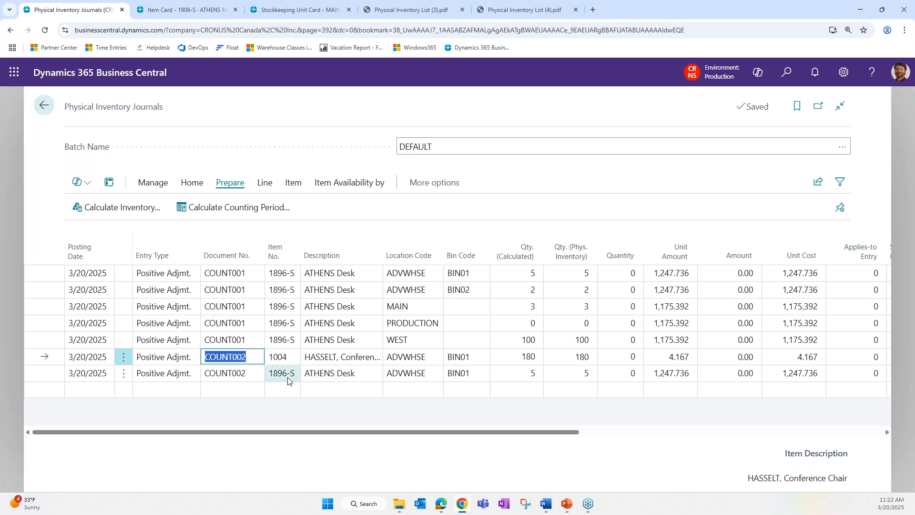
left_click(465, 357)
left_click(463, 273)
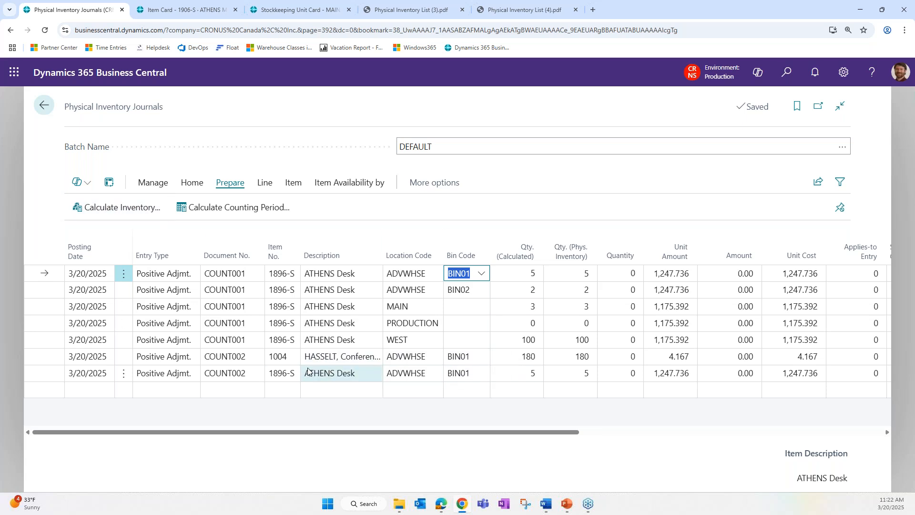
left_click(475, 362)
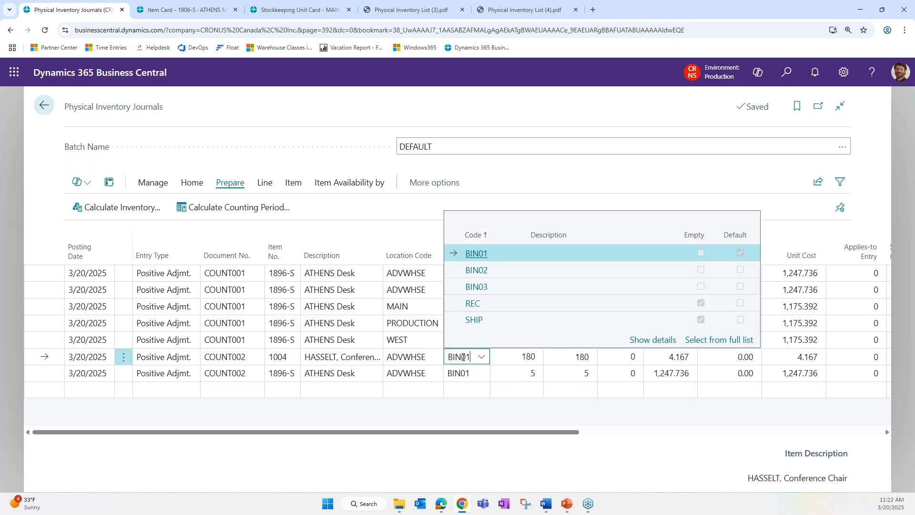
left_click(560, 357)
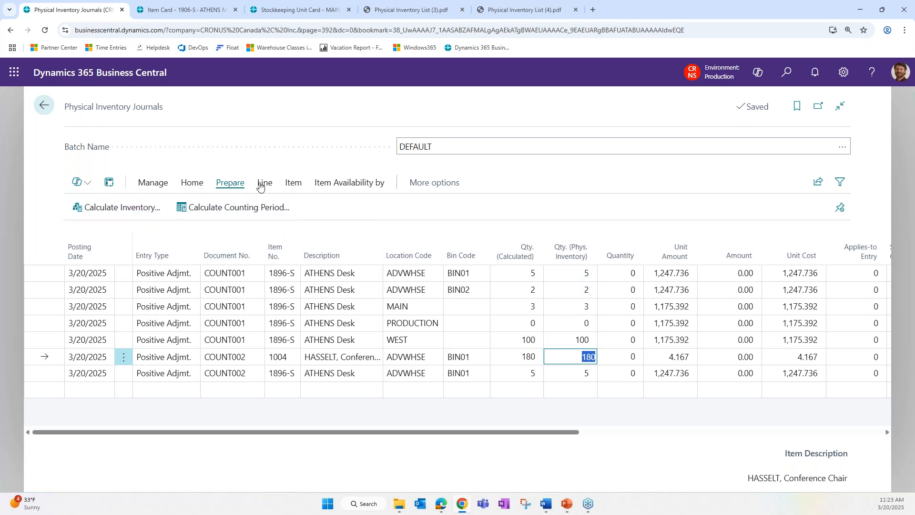
Open the print options of the Physical Inventory List and enable Show Qty. (Calculated).
left_click(186, 186)
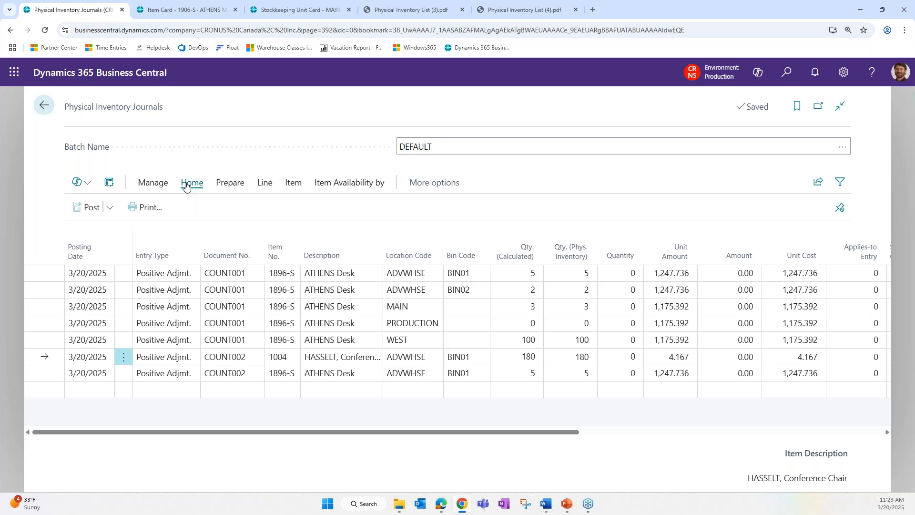
left_click(151, 208)
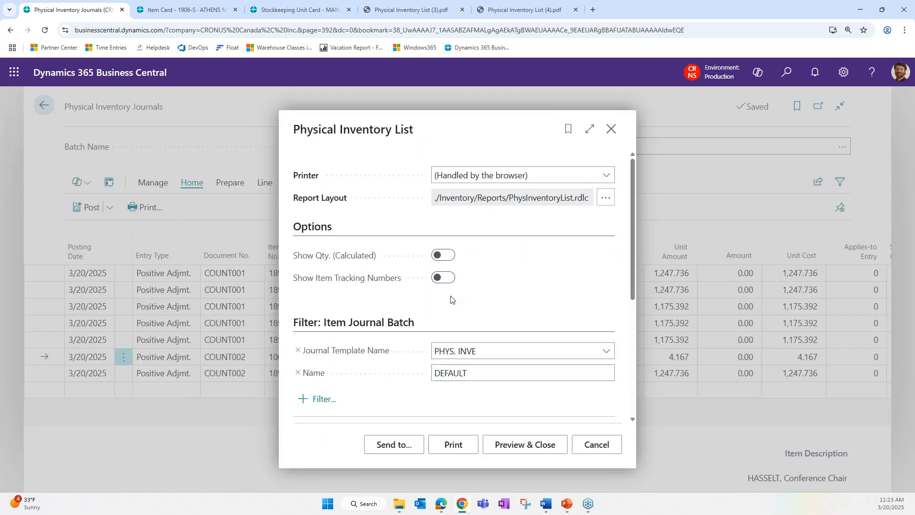
mouse_move(338, 260)
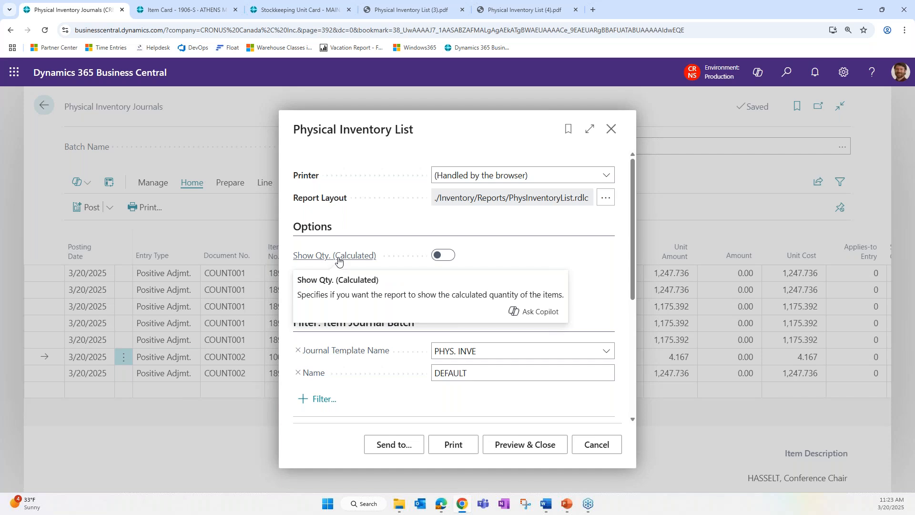
left_click(440, 257)
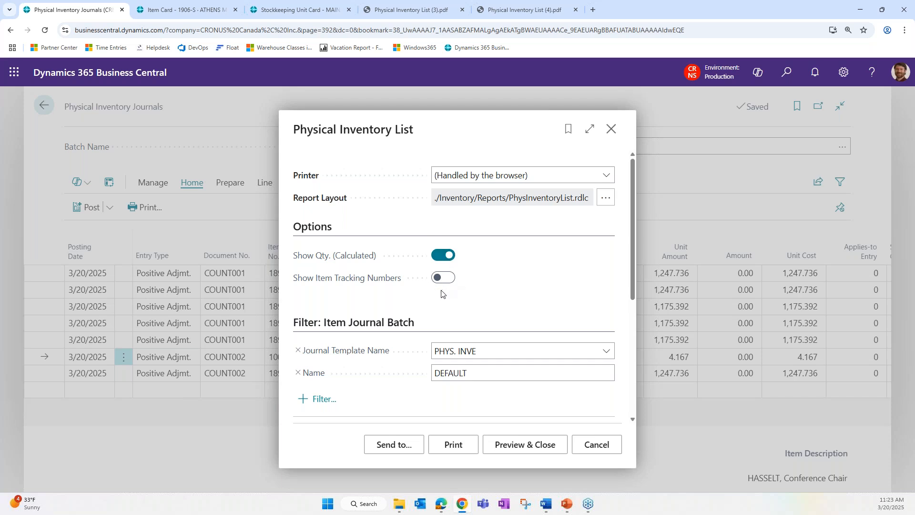
Compare the two printed Physical Inventory List PDFs, without and with calculated quantities, and cancel the report's print options.
left_click(483, 10)
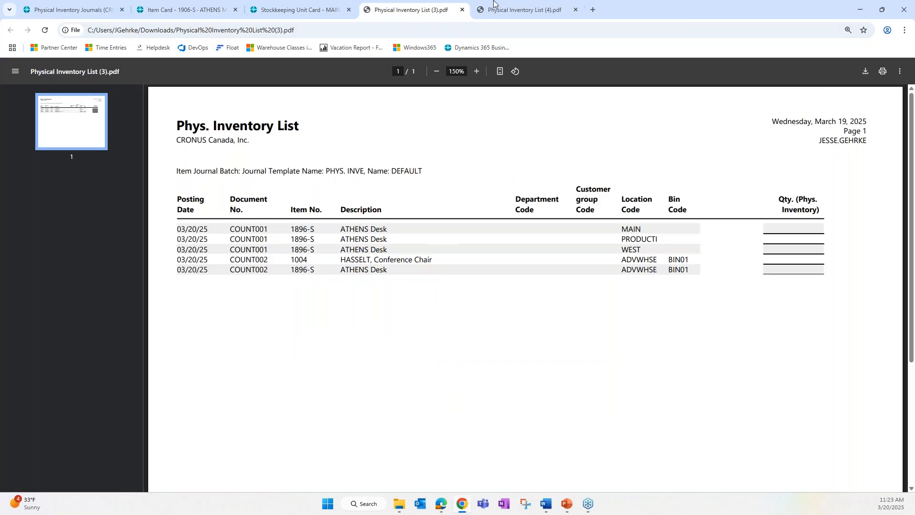
left_click(435, 10)
left_click(74, 11)
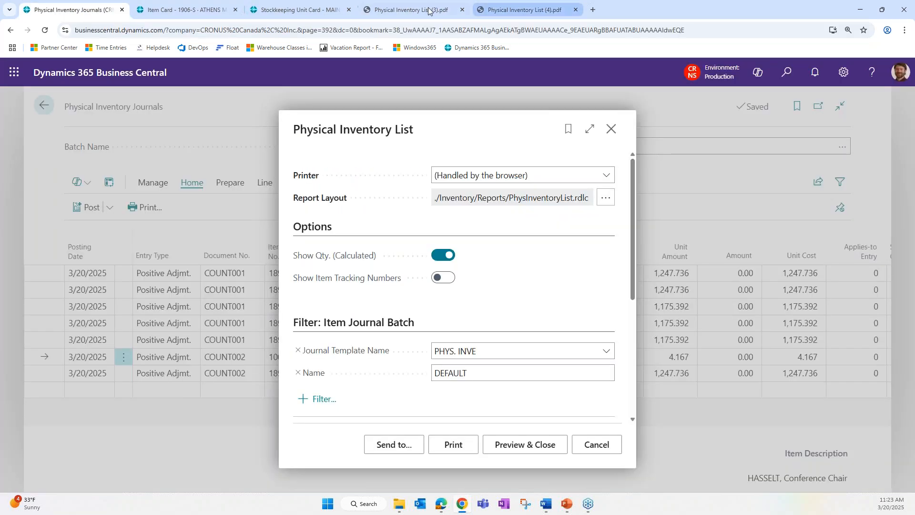
left_click(515, 10)
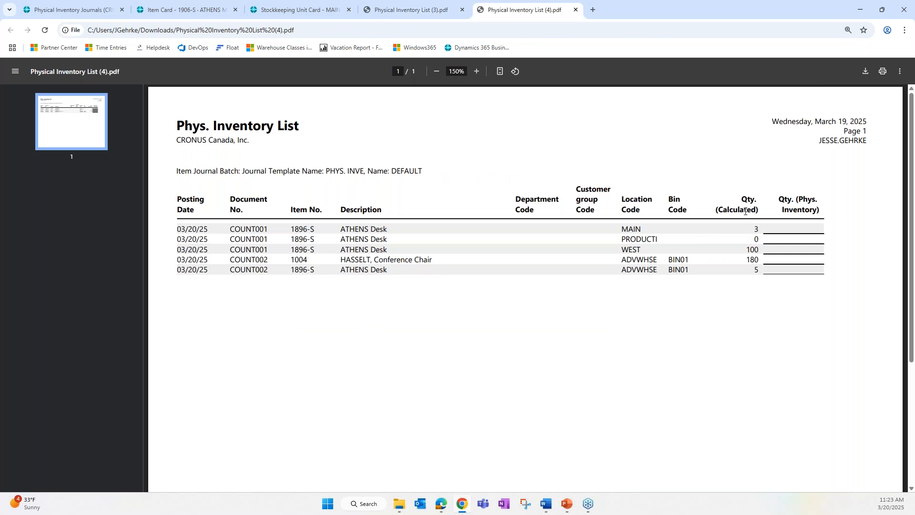
left_click(419, 10)
left_click(520, 15)
left_click(71, 9)
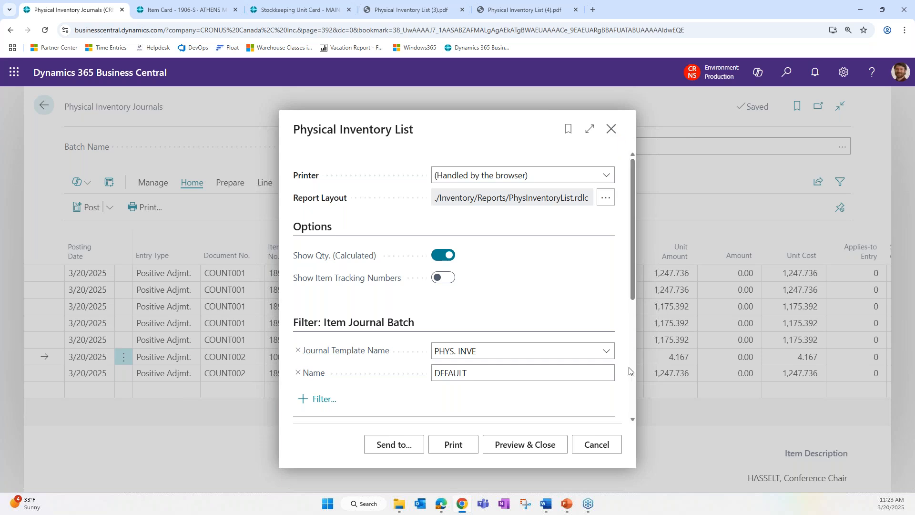
left_click(612, 447)
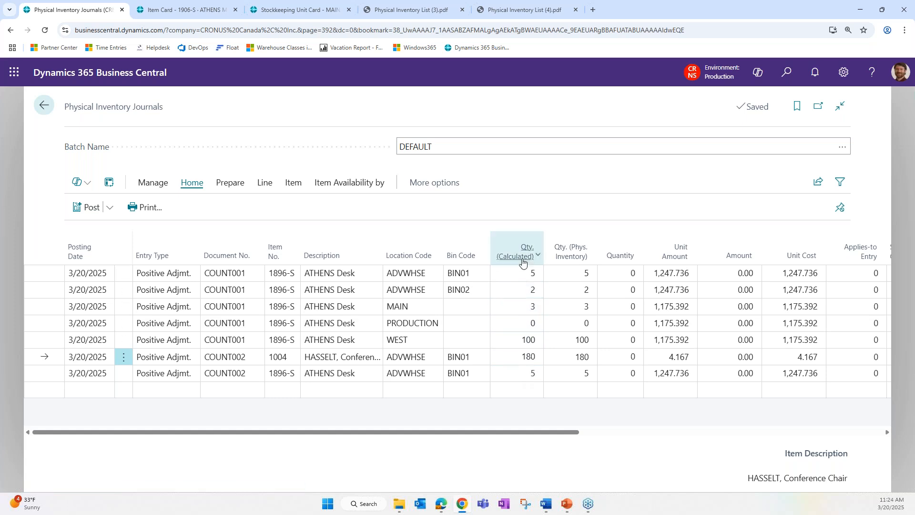
left_click(526, 12)
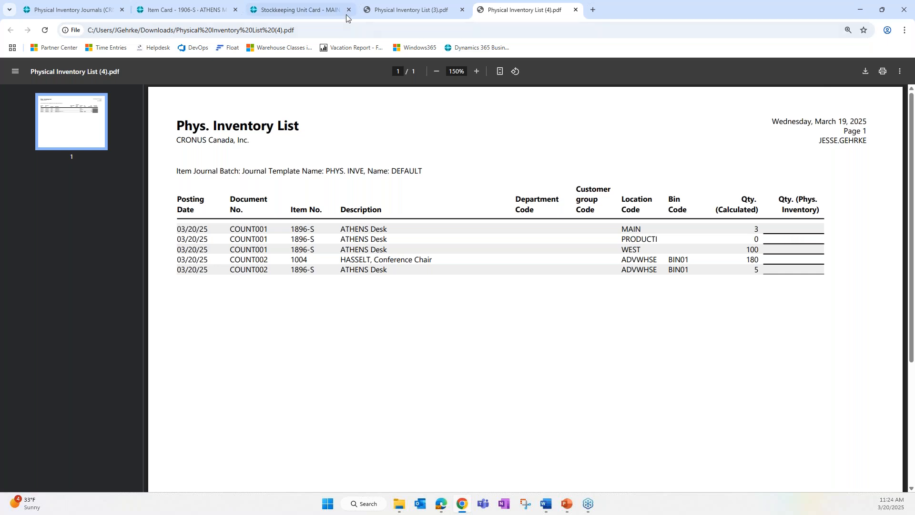
left_click(298, 9)
left_click(73, 4)
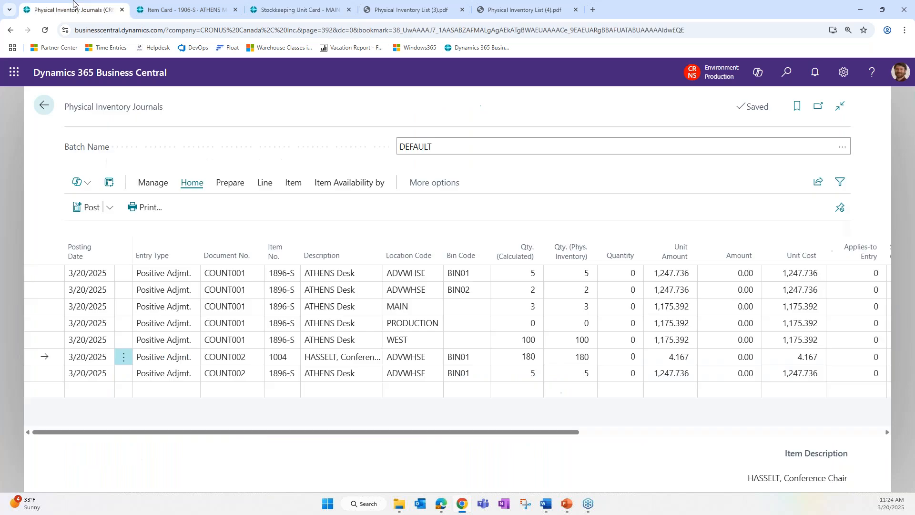
Delete the COUNT002 journal line for item 1896-S at location ADVWHSE, bin BIN01.
left_click(585, 273)
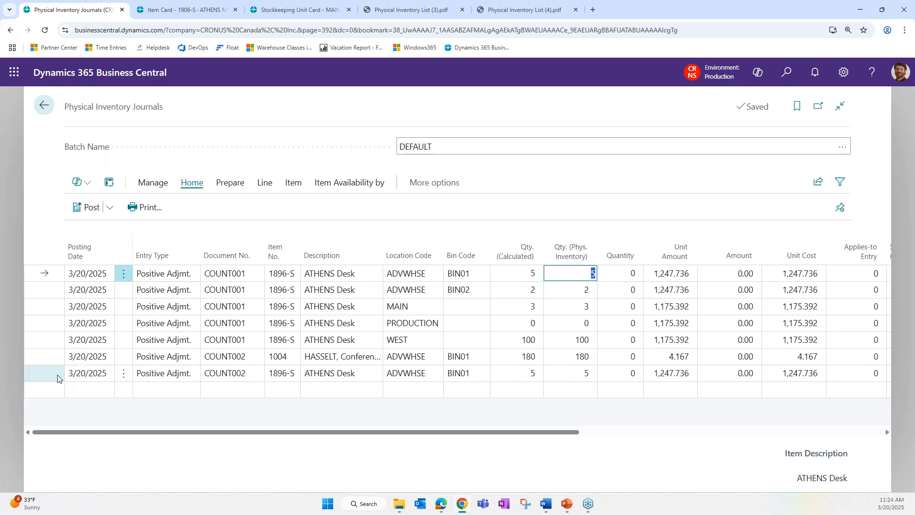
left_click(123, 376)
right_click(124, 380)
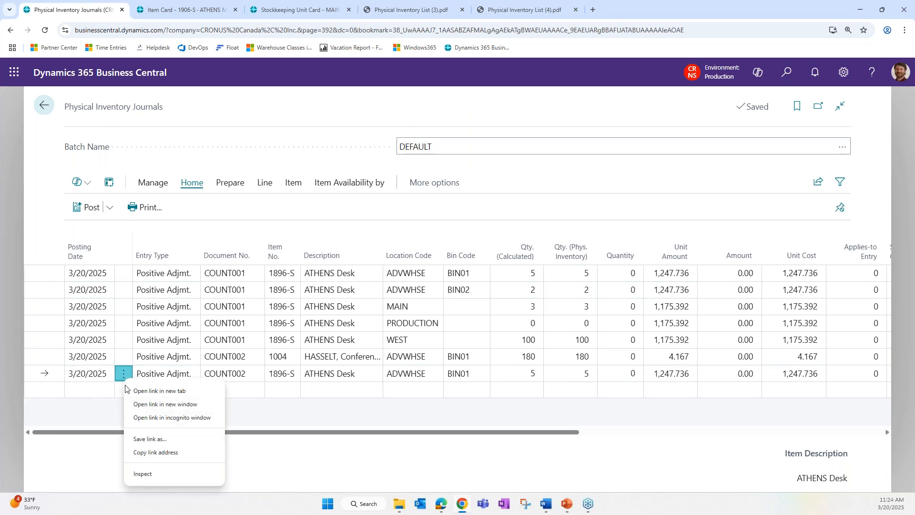
left_click(124, 374)
left_click(101, 414)
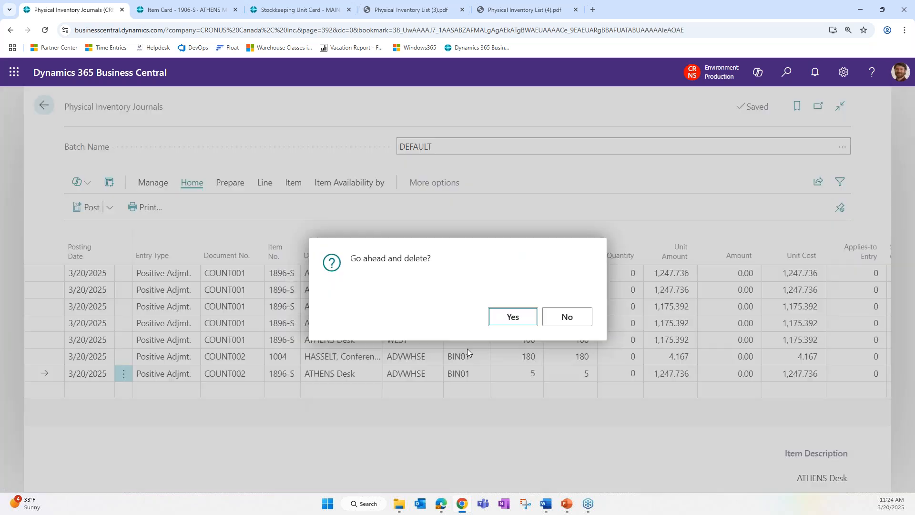
left_click(513, 317)
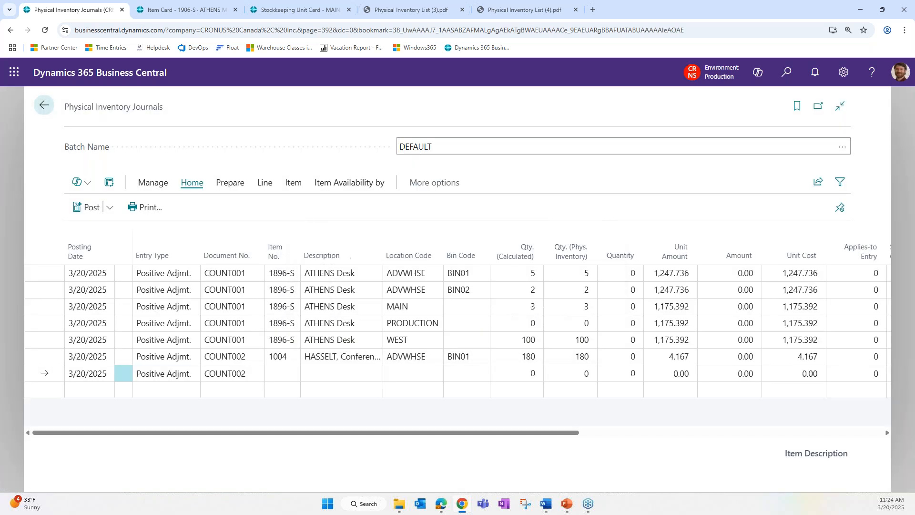
Set the physical inventory quantity of item 1896-S at ADVWHSE to 3 for BIN01 and 5 for BIN02.
left_click(563, 278)
type("3")
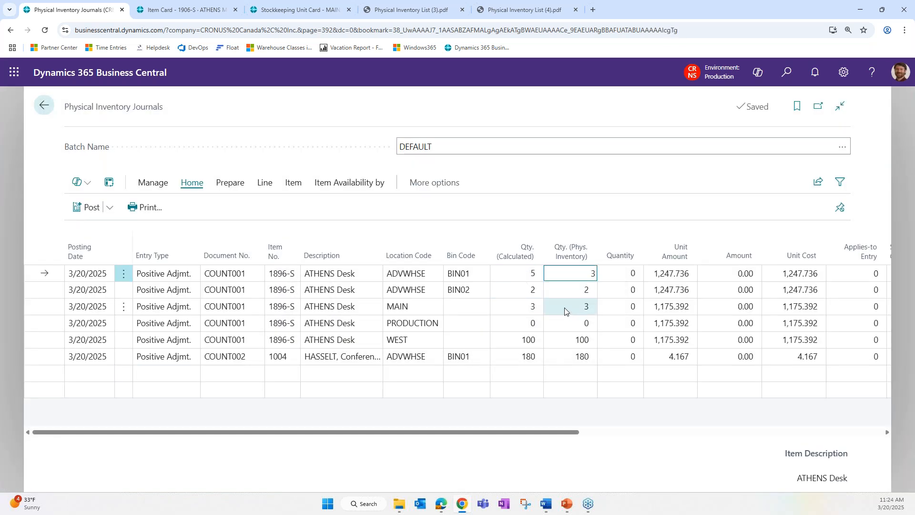
key("Down")
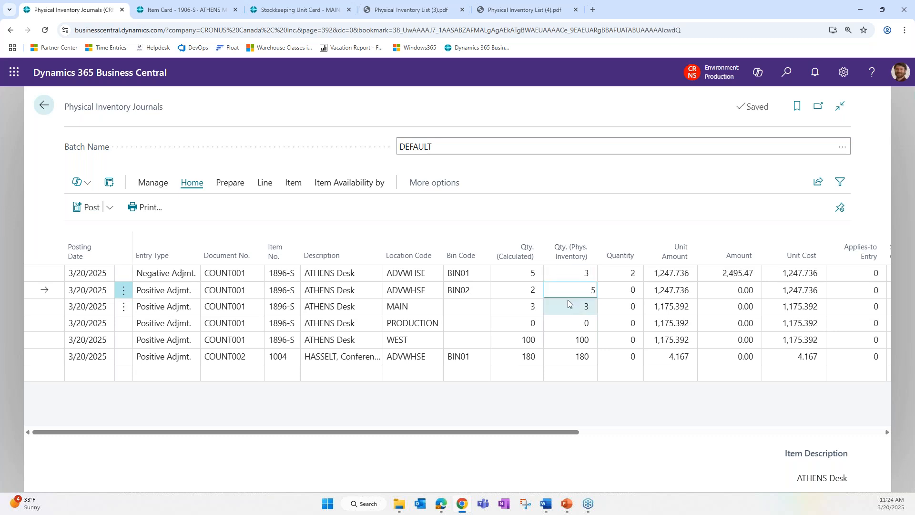
type("5")
key("Tab")
Examine the entry types, adjustment quantities and unit amounts on the ADVWHSE lines, and the physical quantities for MAIN and PRODUCTION.
left_click(569, 273)
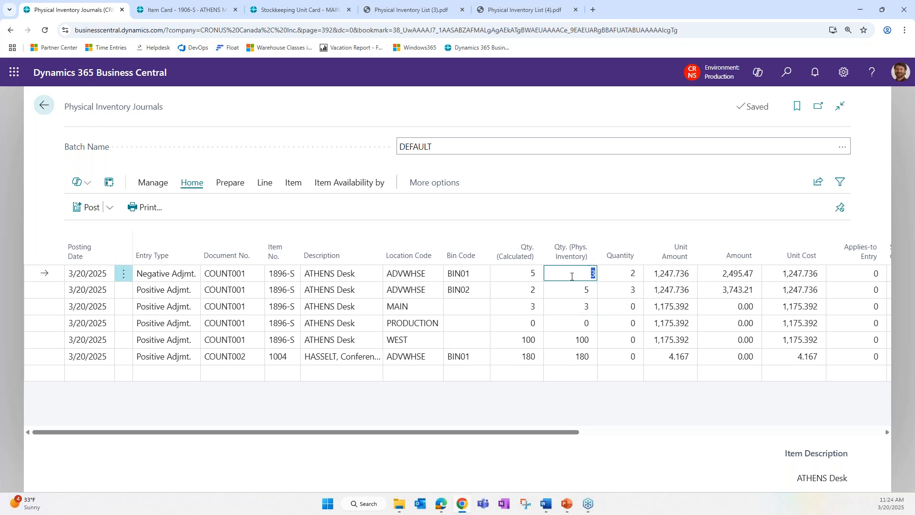
key("Down")
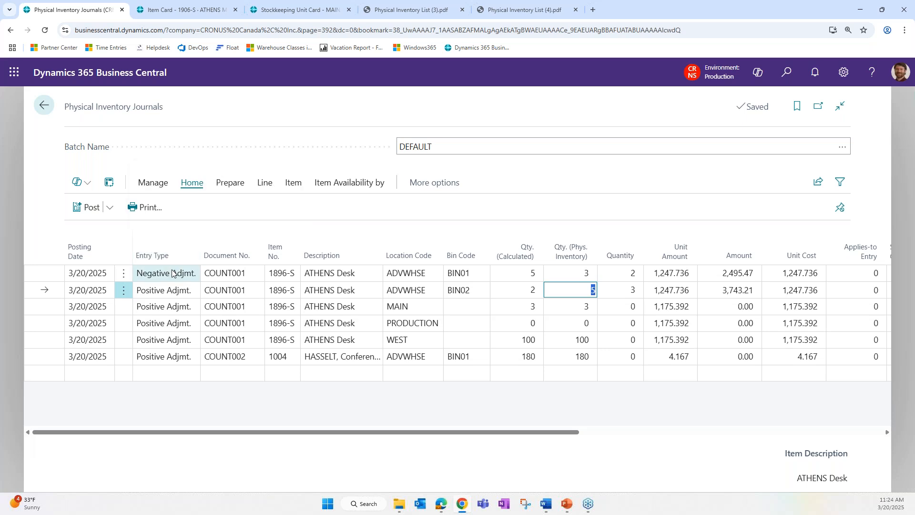
left_click(630, 276)
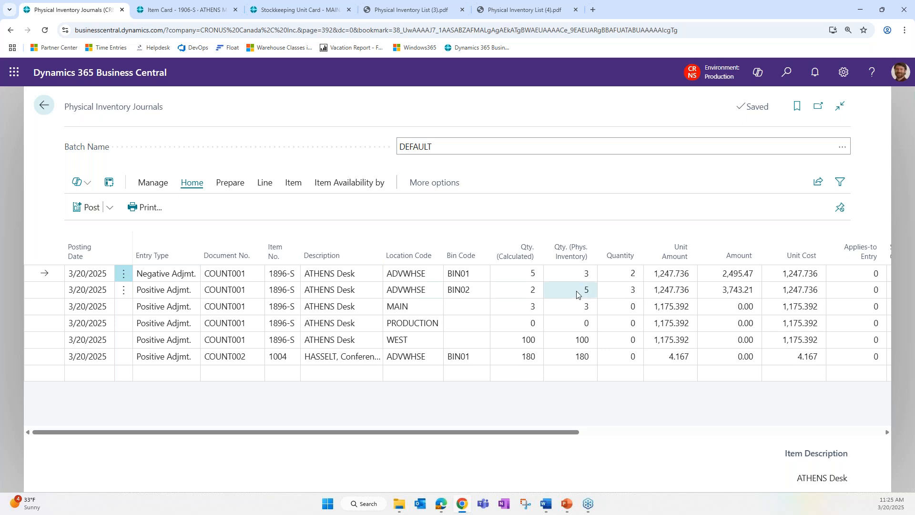
left_click(617, 292)
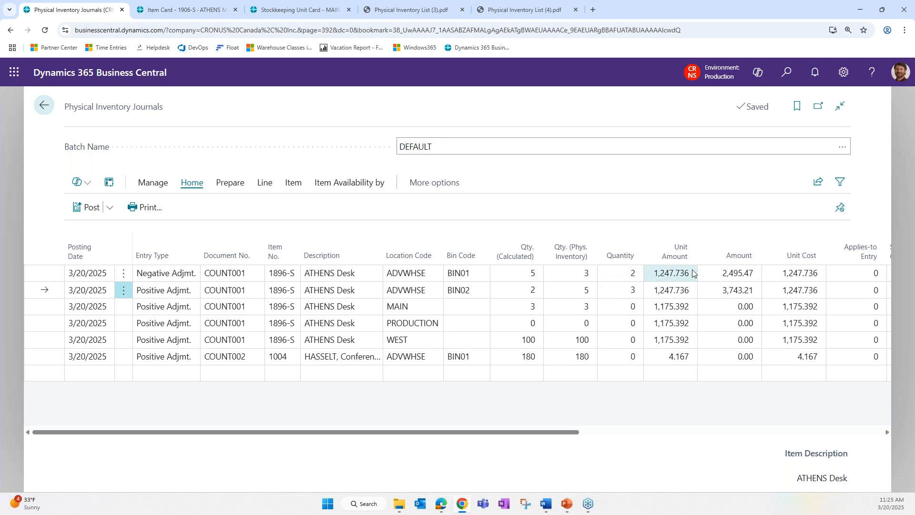
left_click(658, 277)
left_click(657, 276)
left_click_drag(657, 276, 701, 279)
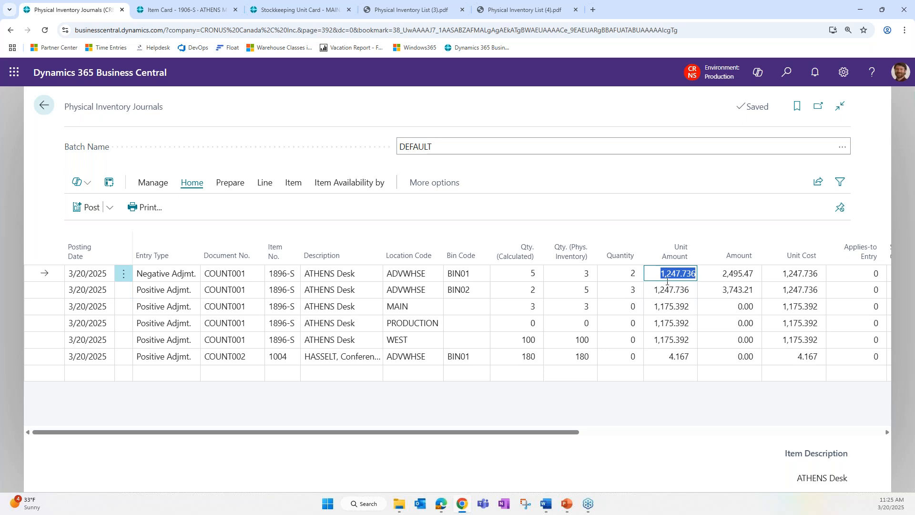
left_click(510, 288)
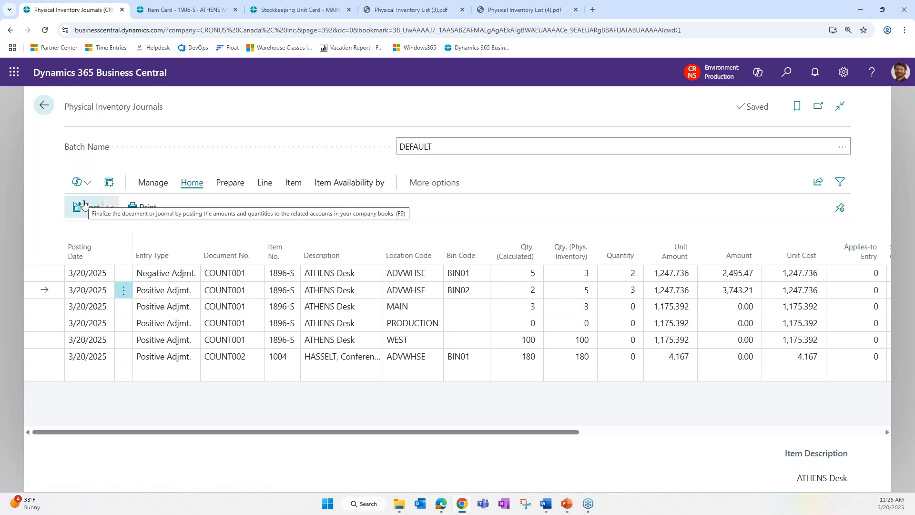
left_click(569, 307)
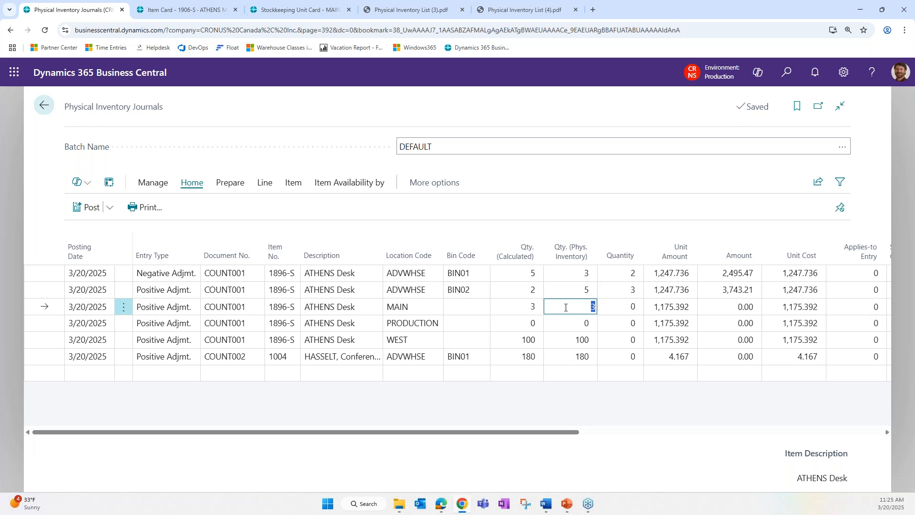
key("Down")
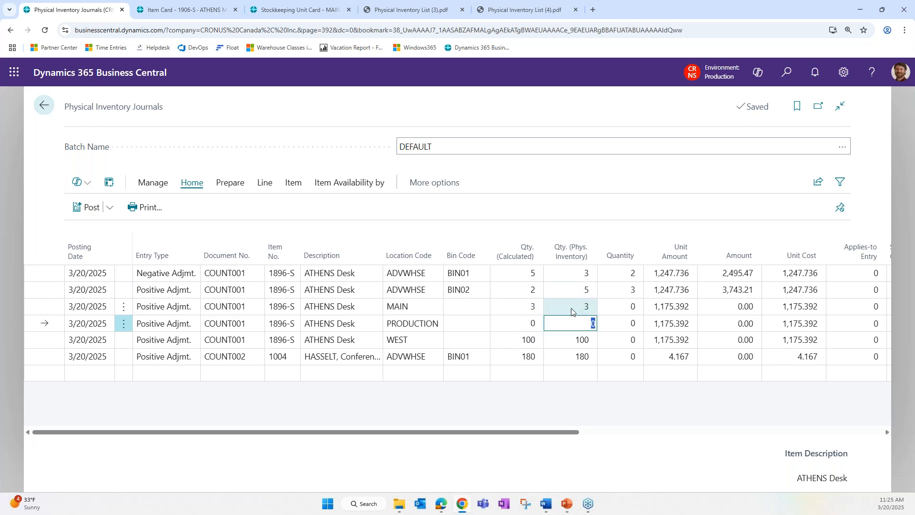
Post the physical inventory journal lines of the DEFAULT batch.
left_click(80, 210)
left_click(505, 314)
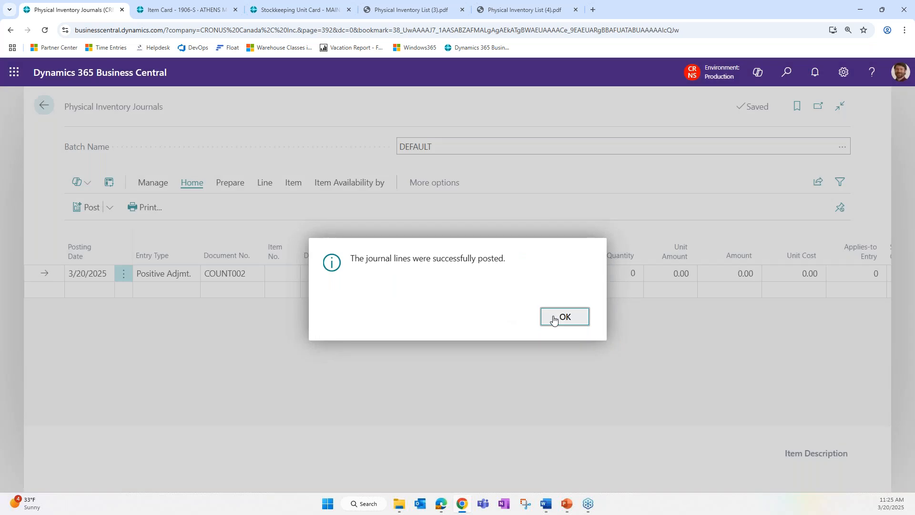
left_click(562, 315)
Leave the MAIN stockkeeping unit card for item 1896-S and open the Stockkeeping Units list.
left_click(293, 10)
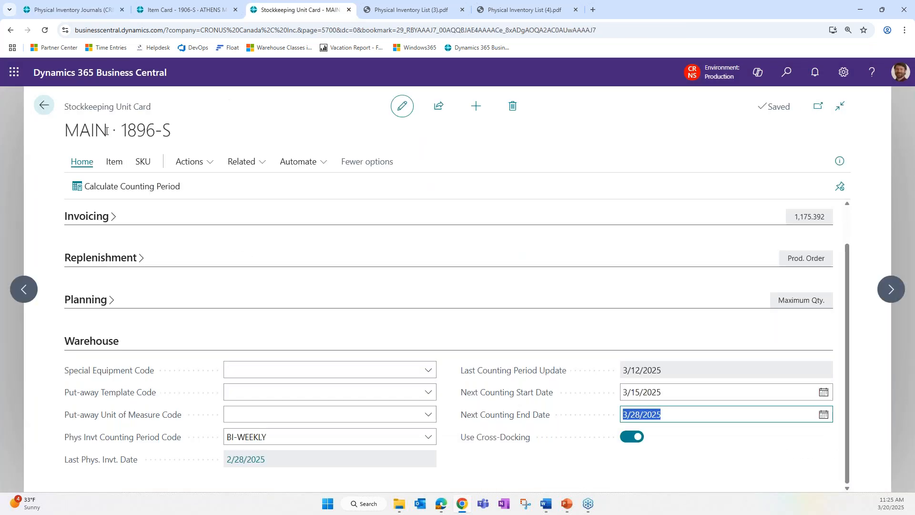
left_click(42, 106)
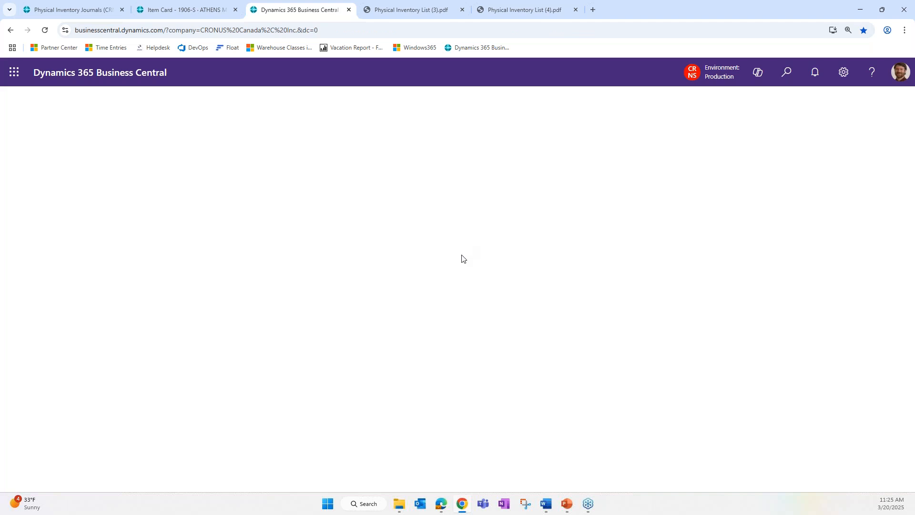
left_click(787, 72)
type("stockkeeping")
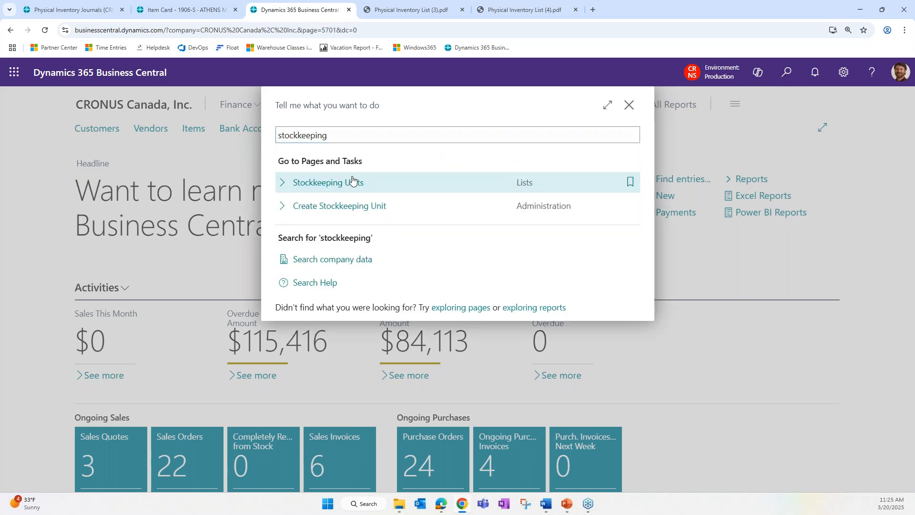
left_click(351, 179)
Search for 1896, apply the Physical Inventory view, and check the warehouse counting dates on the ADVWHSE card of item 1896-S.
left_click(232, 137)
type("1896")
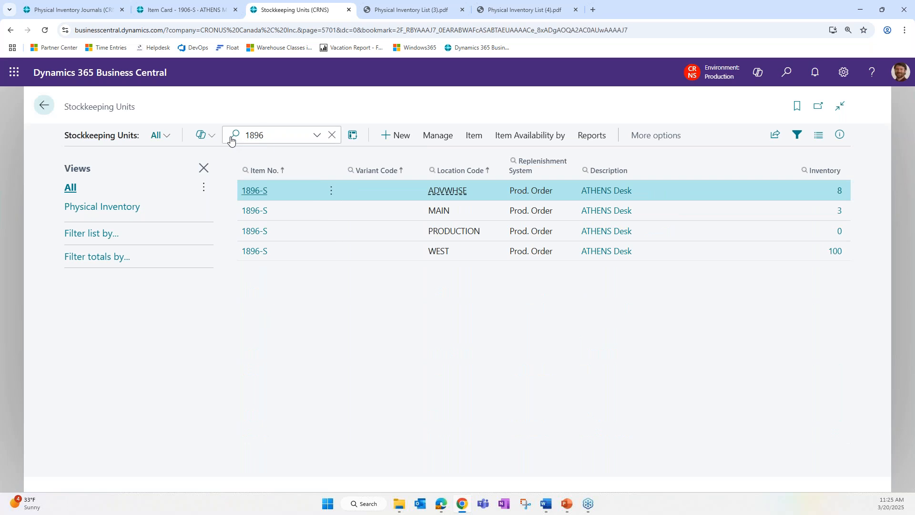
left_click(85, 209)
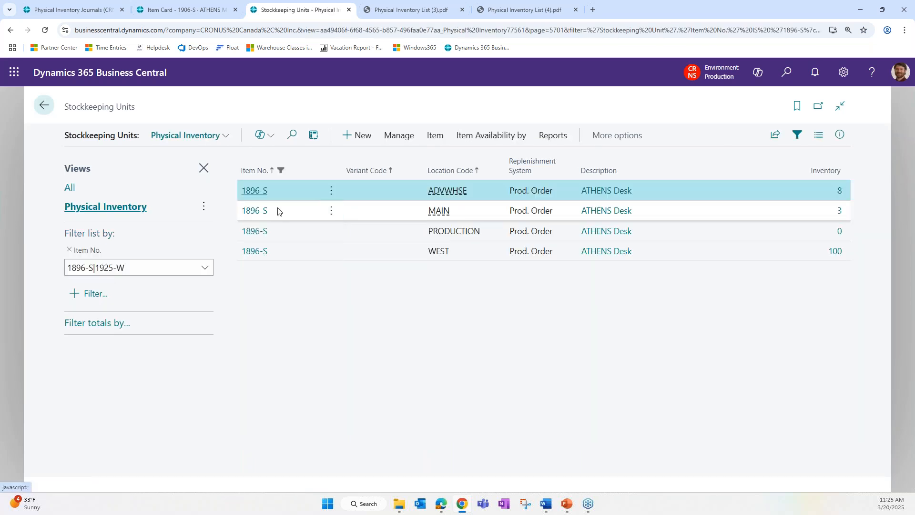
left_click(262, 197)
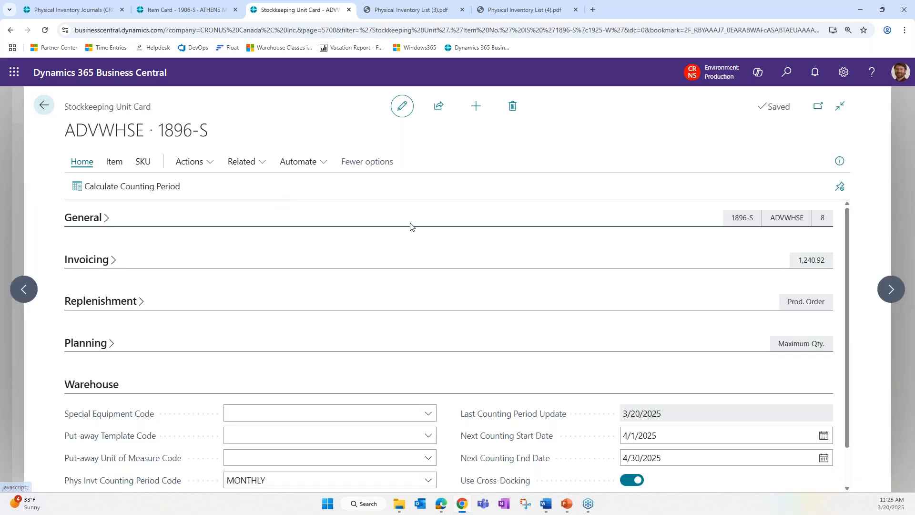
scroll(442, 413, "down", 1)
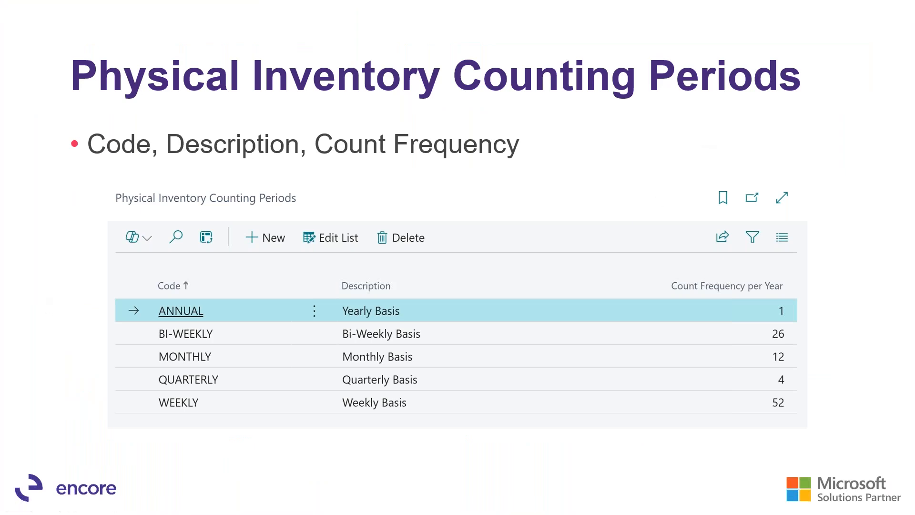
key("Right")
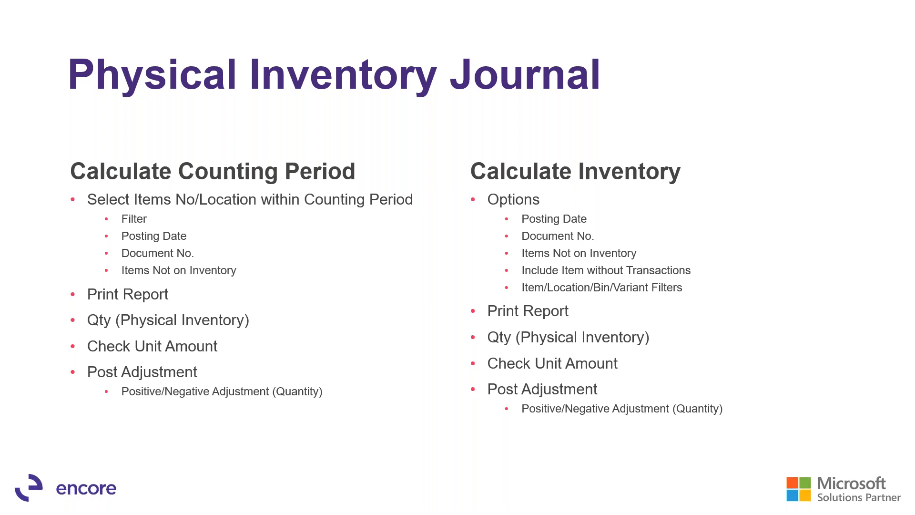
Switch back to Business Central, search for "warehouse phy" and open the Warehouse Physical Inventory Journal.
key("alt+Tab")
left_click(789, 72)
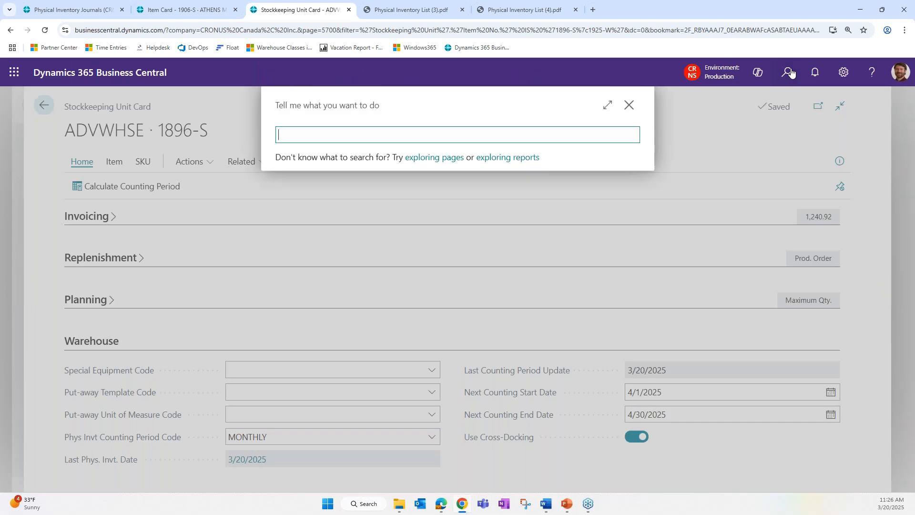
type("warehouse phy")
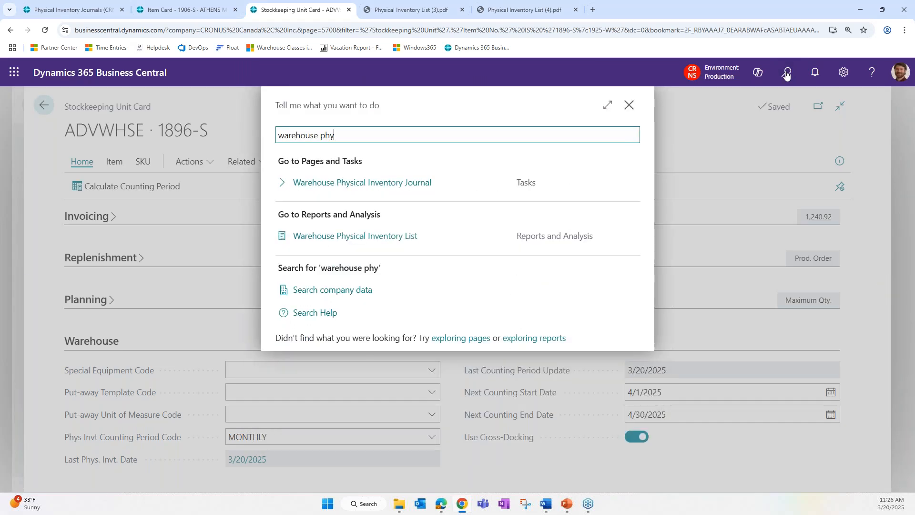
left_click(399, 194)
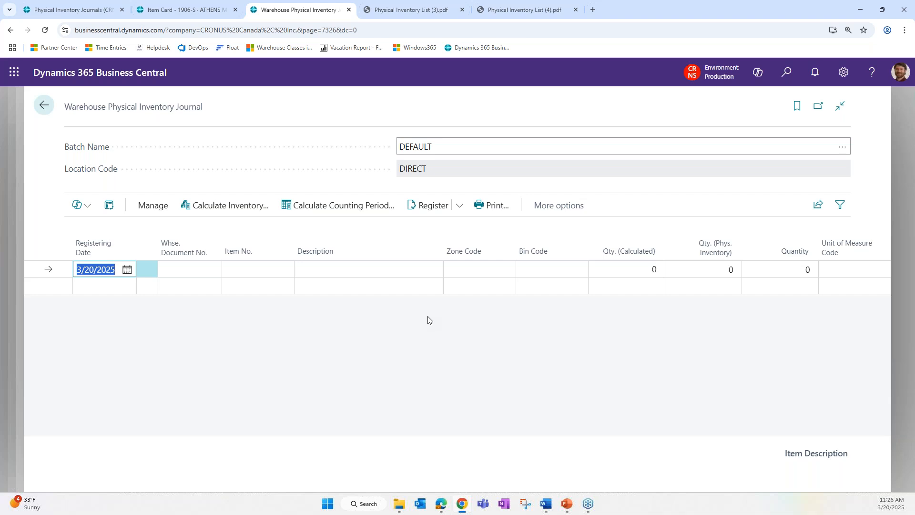
Look up the batches available for the Warehouse Physical Inventory Journal and close the list without changing the batch.
left_click(66, 109)
left_click_drag(65, 109, 208, 109)
left_click(229, 111)
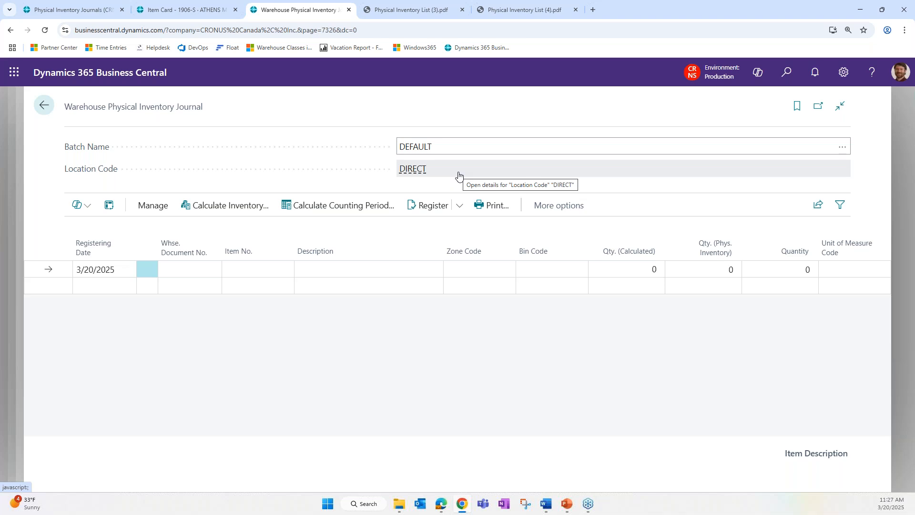
left_click(843, 148)
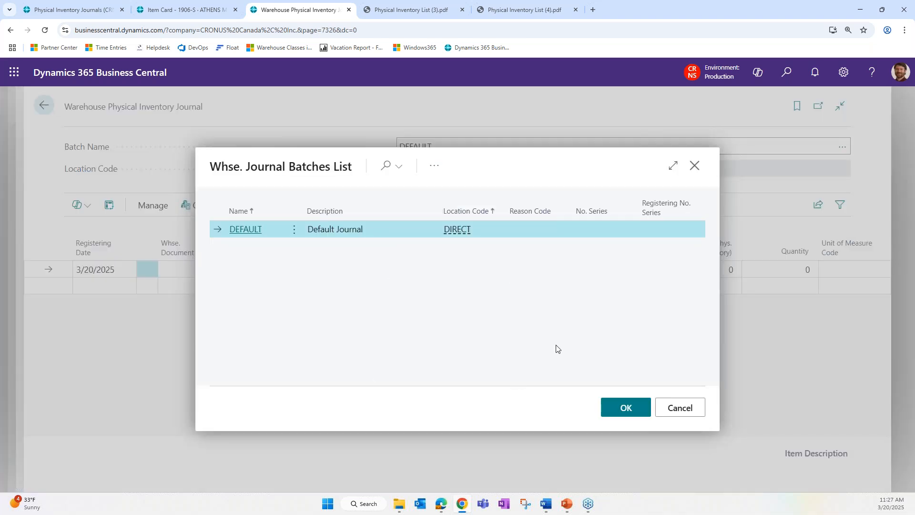
left_click(689, 414)
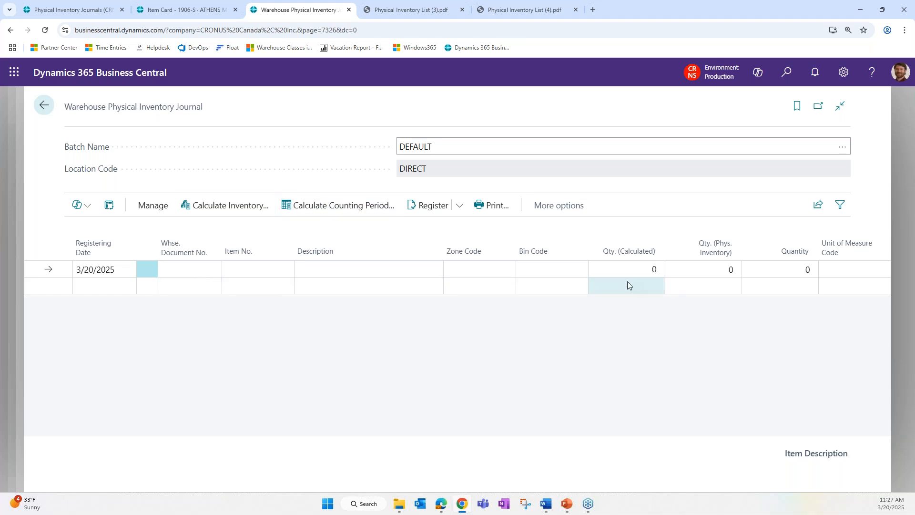
Search for "item jour" and open the Item Journals page to view its warehouse adjustment calculation action.
left_click(780, 77)
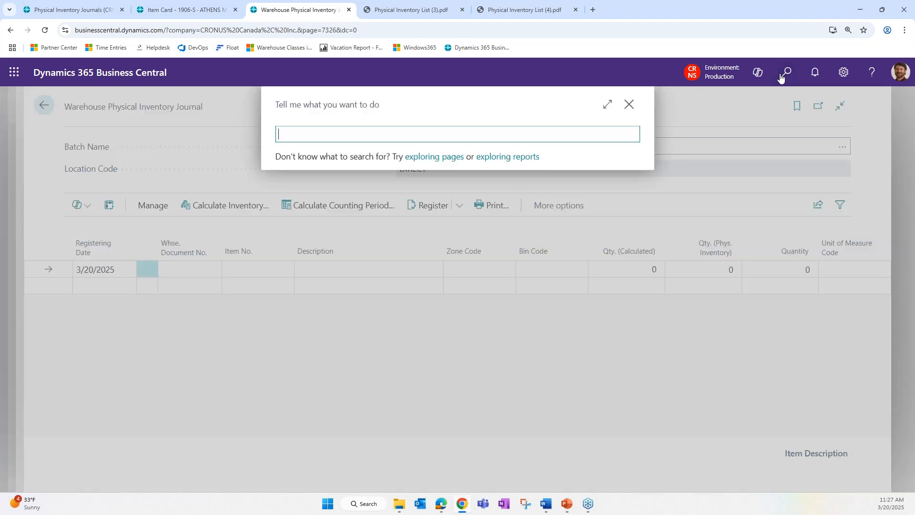
type("item jour")
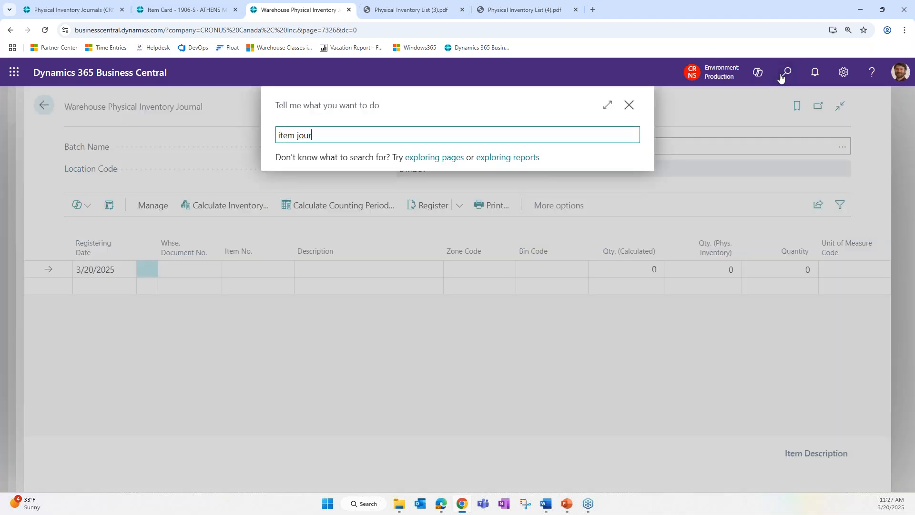
left_click(318, 182)
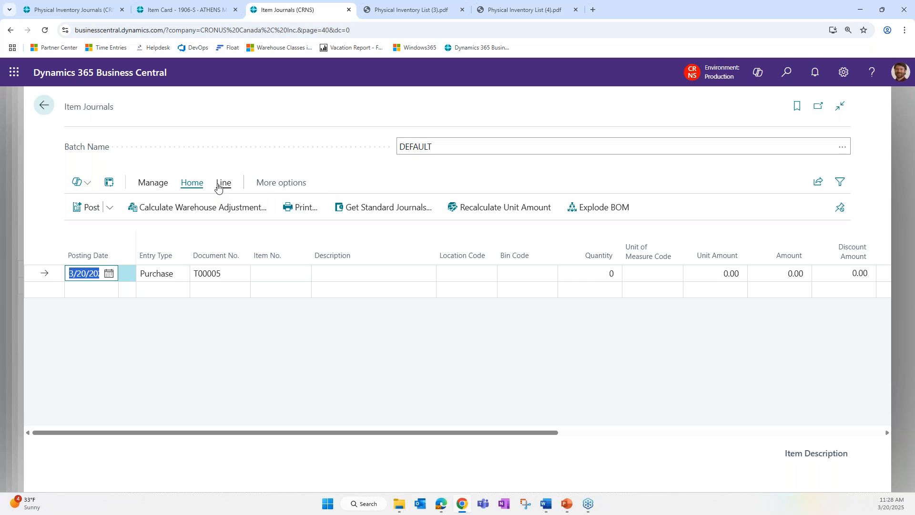
Back out to the Stockkeeping Units list, return to the Physical Inventory Journals page and show its inventory and counting period calculation actions.
left_click(41, 106)
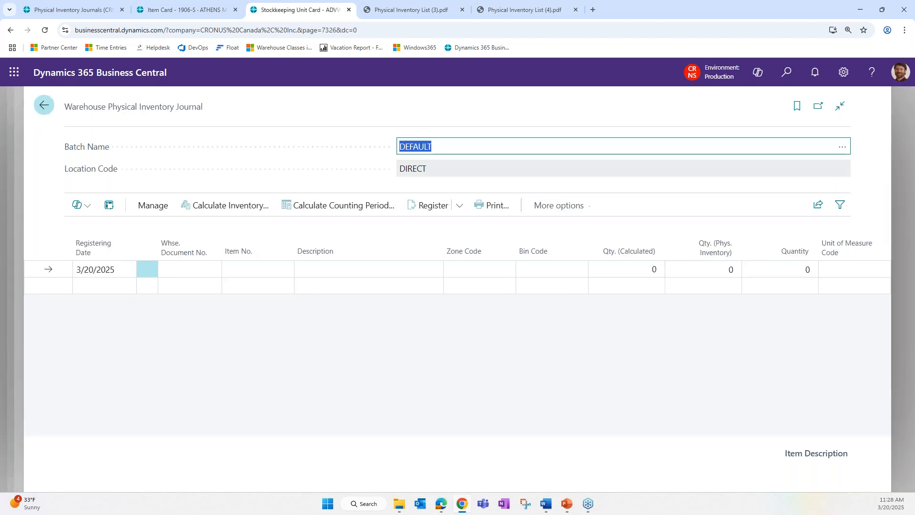
left_click(42, 107)
left_click(42, 106)
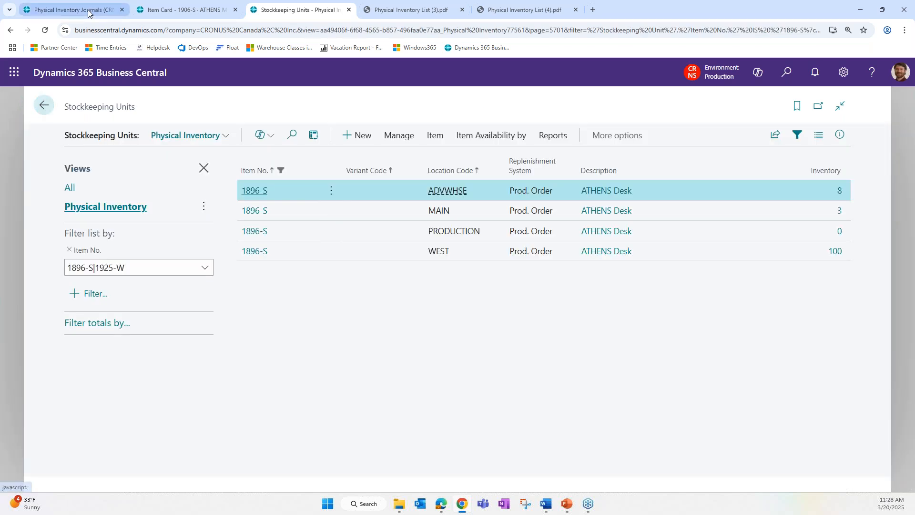
left_click(69, 10)
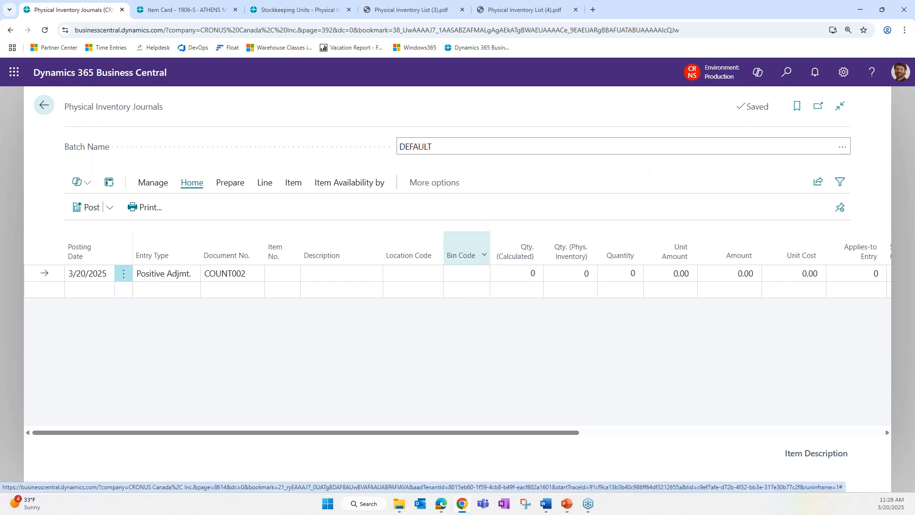
left_click(236, 184)
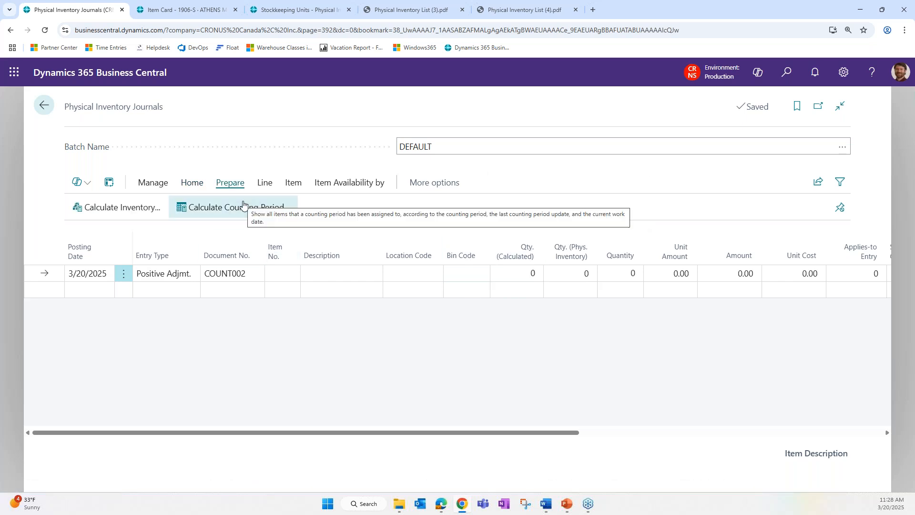